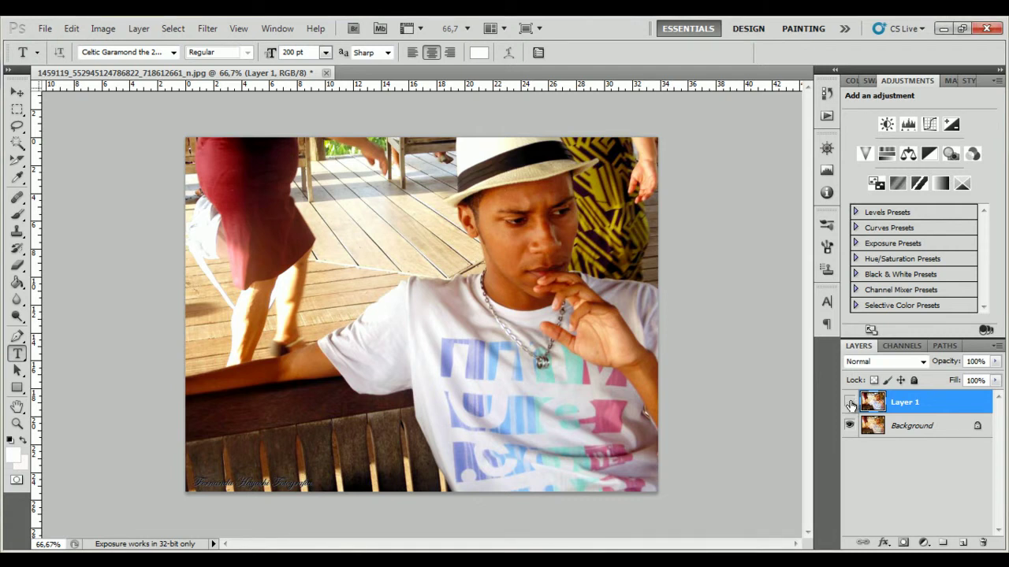
- Hide Layer 1 to reveal the original Background photo and pick the Move tool
left_click(850, 402)
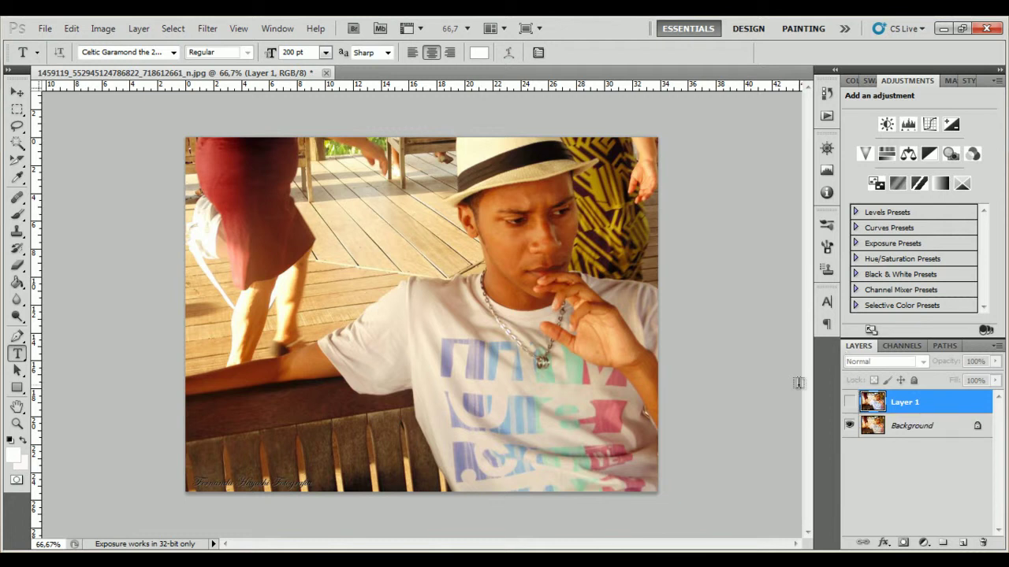
left_click(18, 92)
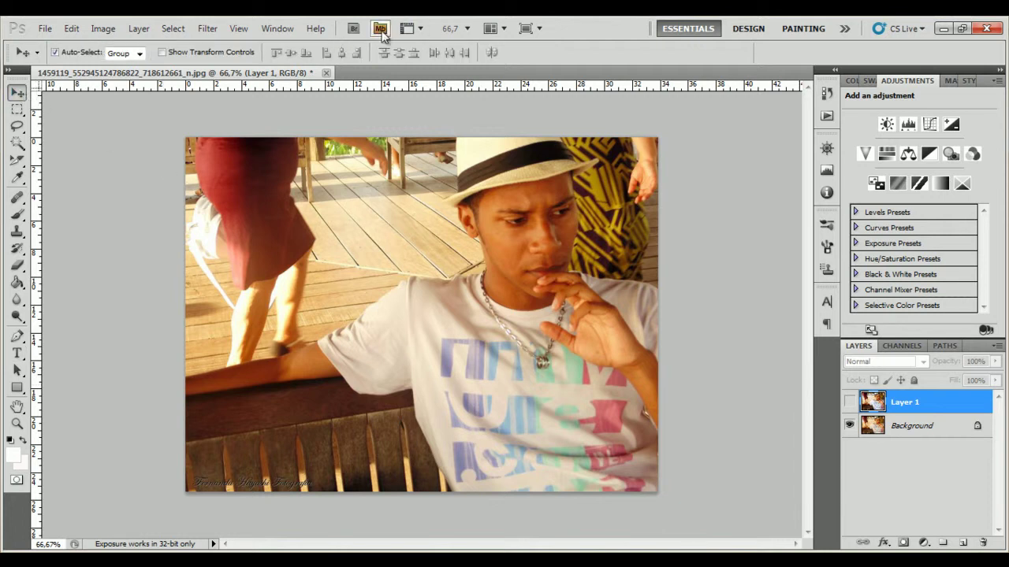
left_click(316, 28)
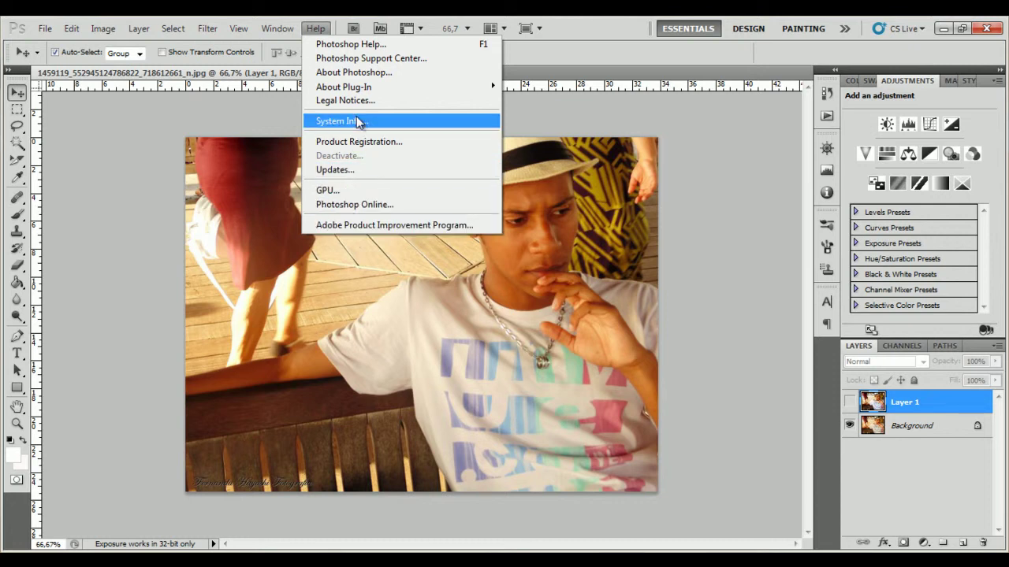
key("Escape")
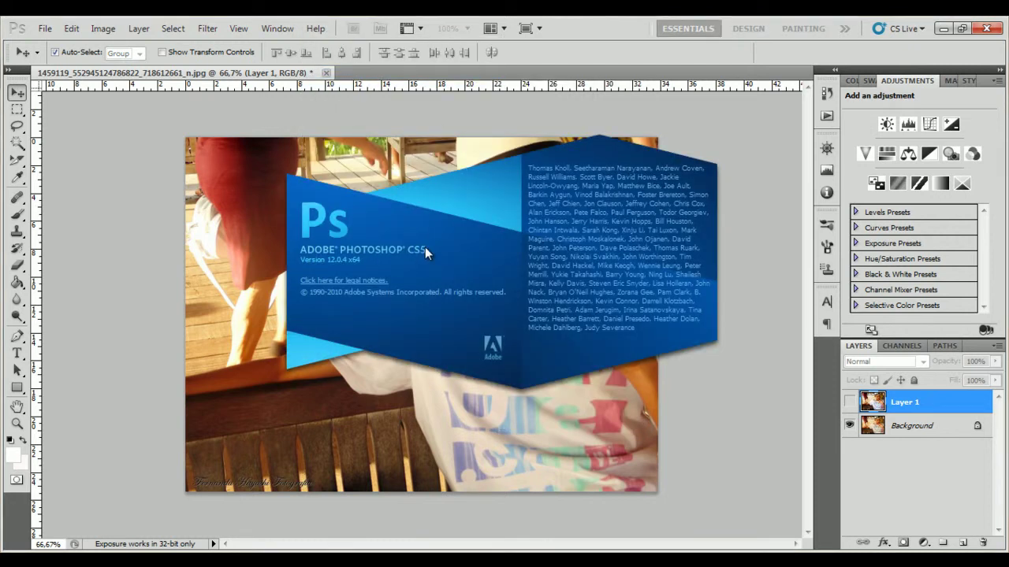
left_click(113, 245)
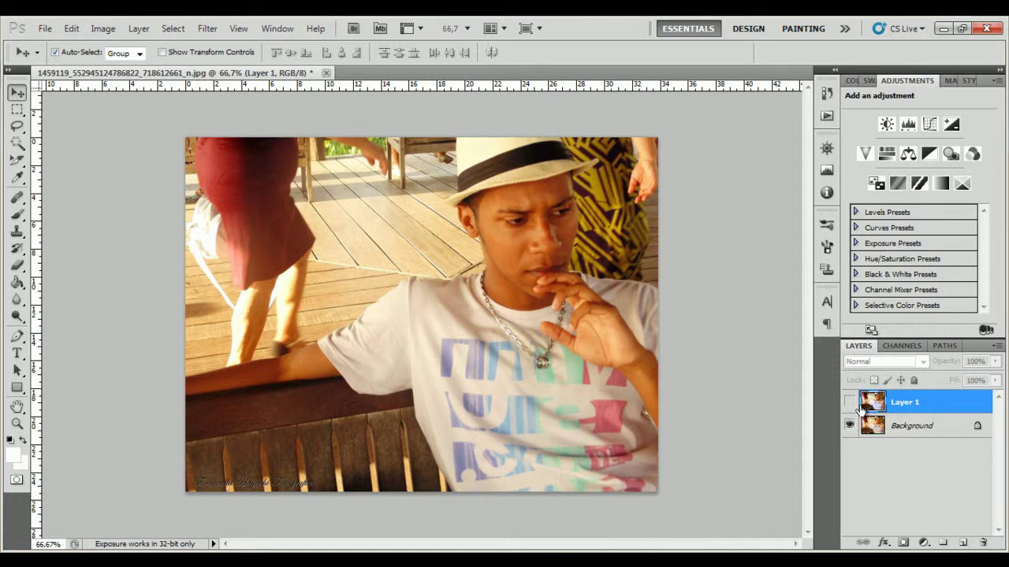
- Compare Layer 1 with the original, delete it, and duplicate Background into a new Layer 1 (Ctrl+J)
left_click(849, 402)
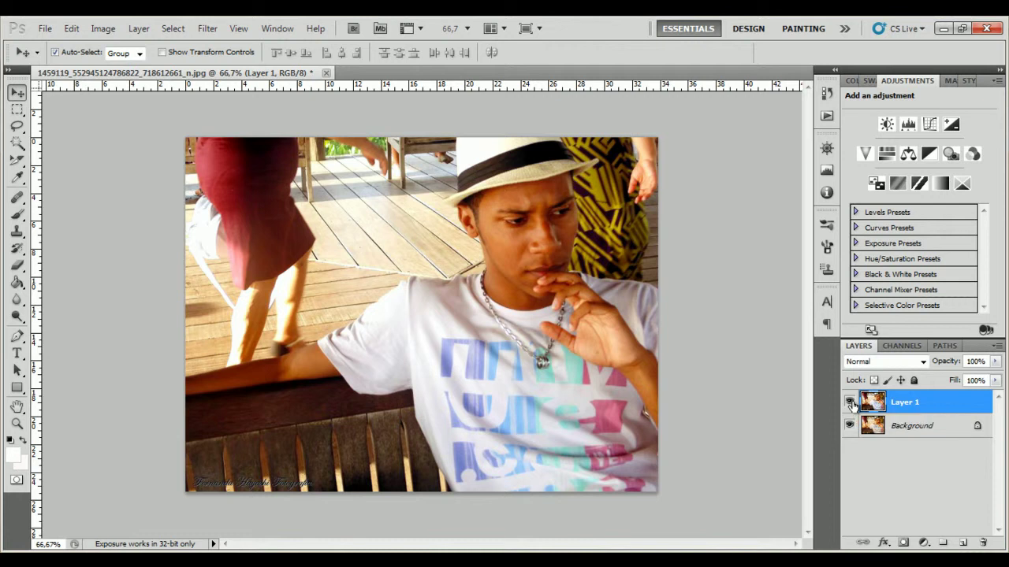
left_click(849, 402)
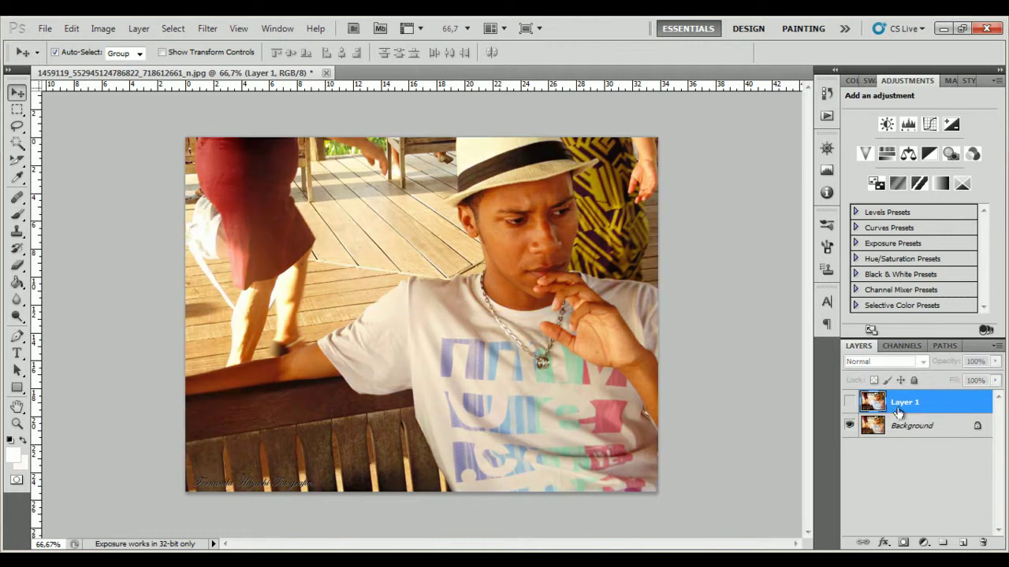
right_click(916, 408)
left_click(922, 126)
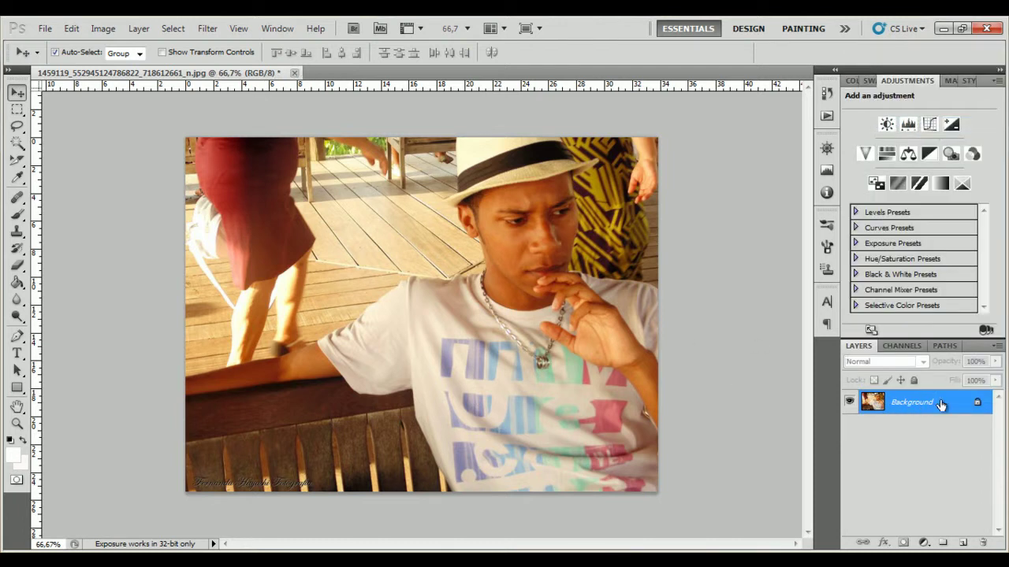
key("ctrl+j")
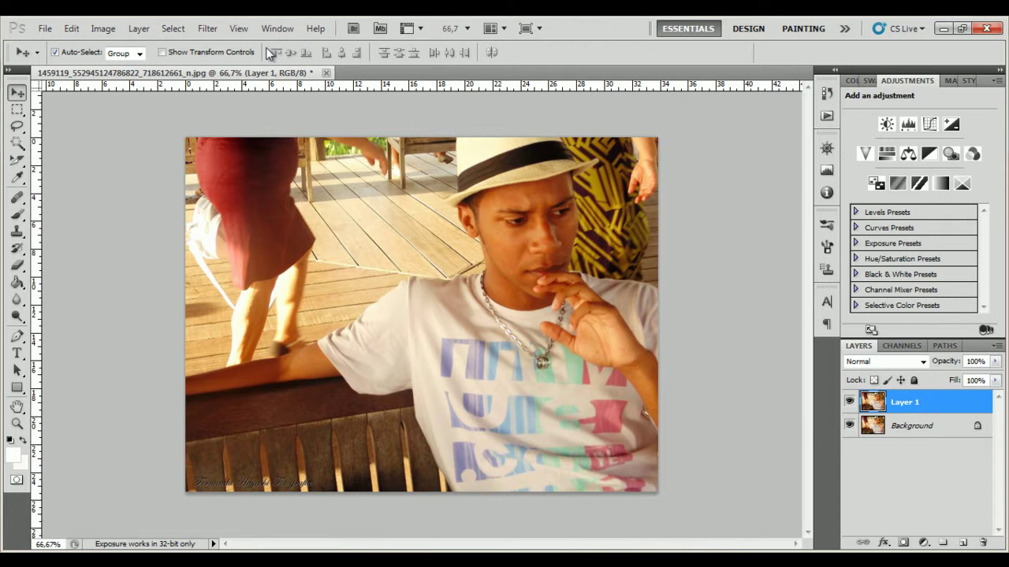
- Open the Levels dialog on Layer 1 and move it up out of the way
left_click(103, 29)
mouse_move(126, 66)
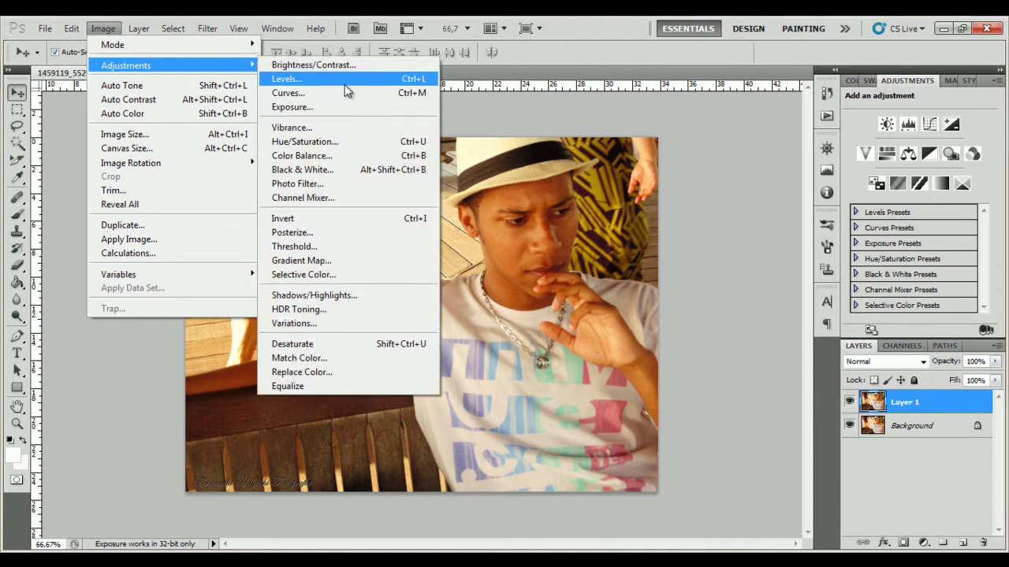
left_click(758, 239)
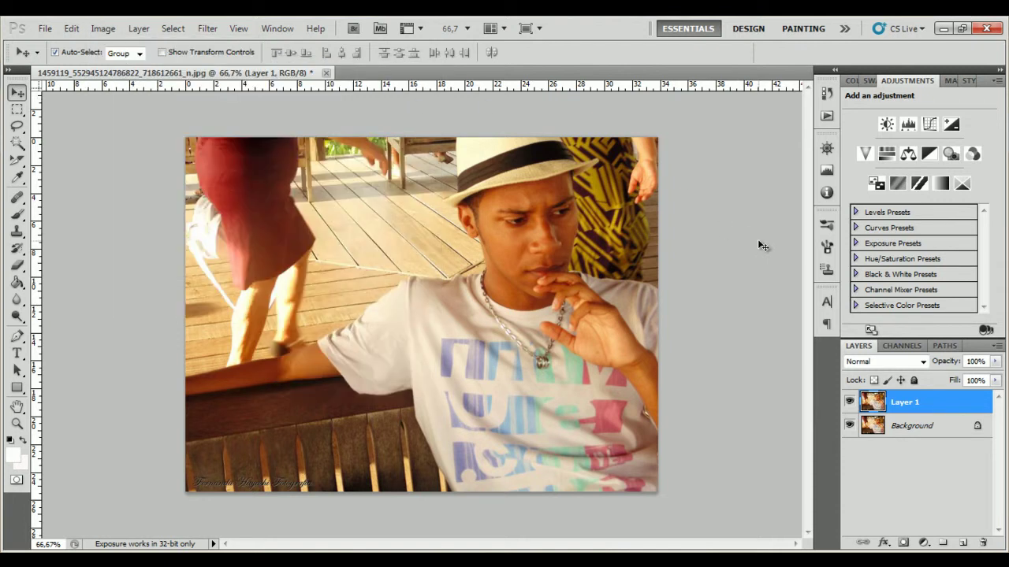
key("ctrl+l")
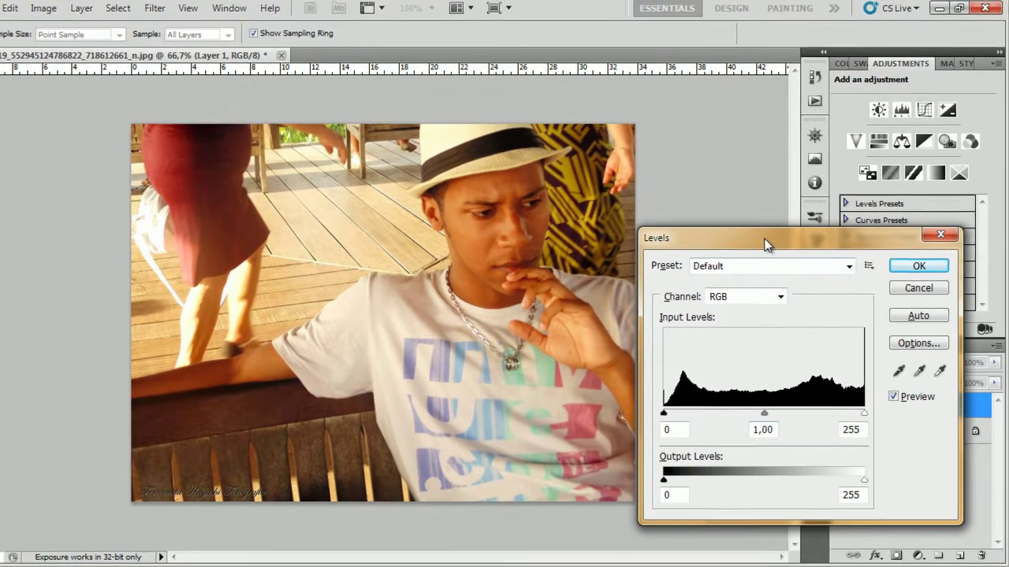
left_click_drag(780, 245, 773, 137)
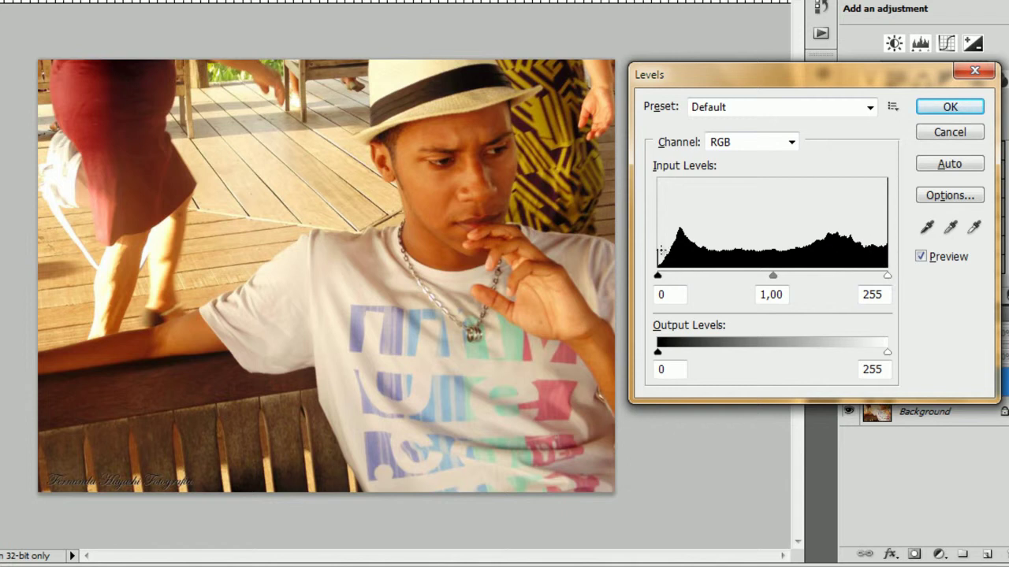
- Trial the white, black and midtone input sliders, then reset the midtone to 1,00
mouse_move(887, 278)
left_mouse_down()
mouse_move(751, 285)
mouse_move(914, 292)
left_mouse_up()
mouse_move(658, 275)
left_mouse_down()
mouse_move(744, 284)
mouse_move(654, 290)
left_mouse_up()
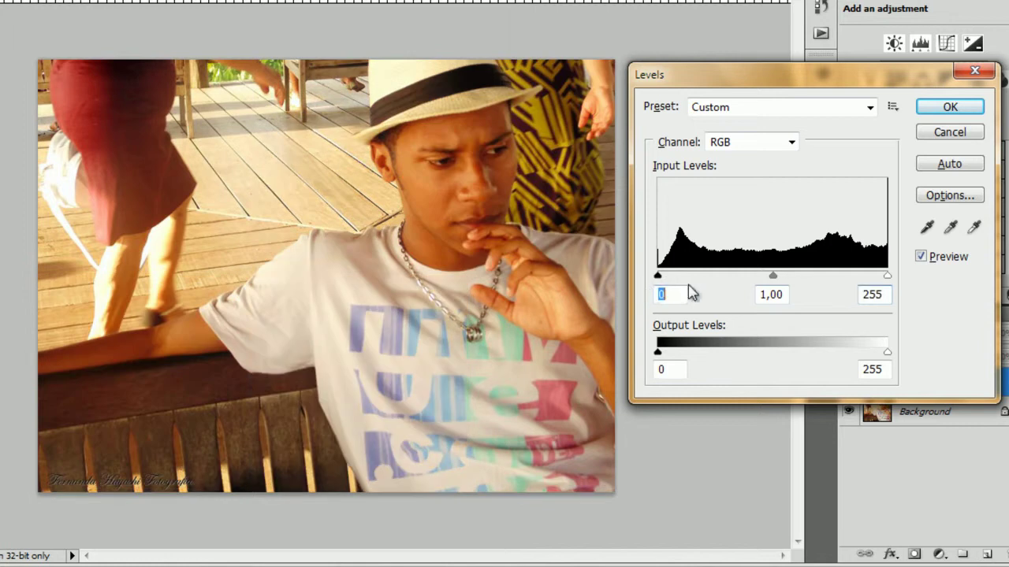
mouse_move(774, 282)
left_mouse_down()
mouse_move(759, 277)
mouse_move(748, 291)
mouse_move(775, 293)
left_mouse_up()
double_click(776, 291)
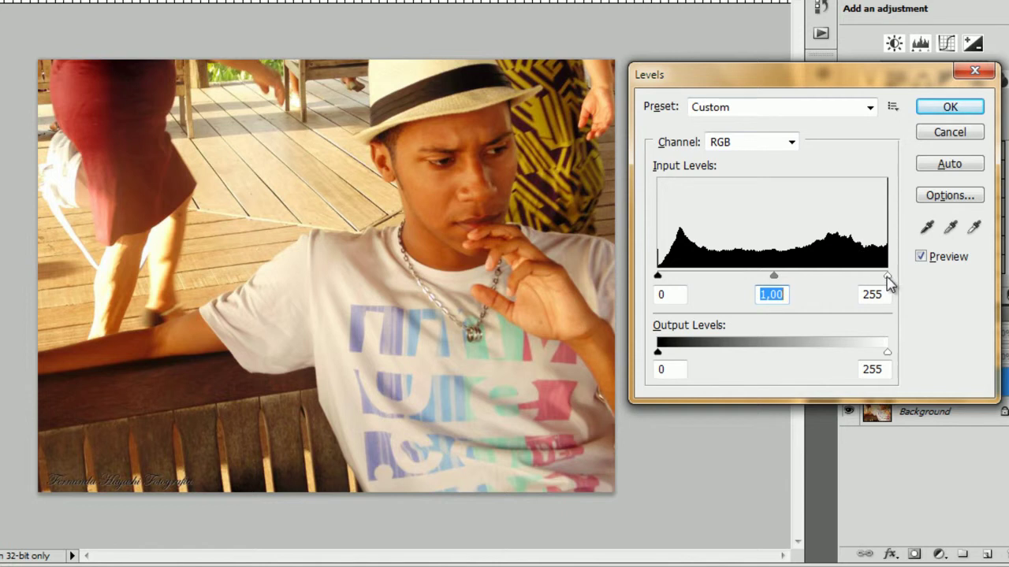
key("alt")
- Alt-preview where highlights clip on the white slider, leaving white at 255
left_click(887, 277, "alt")
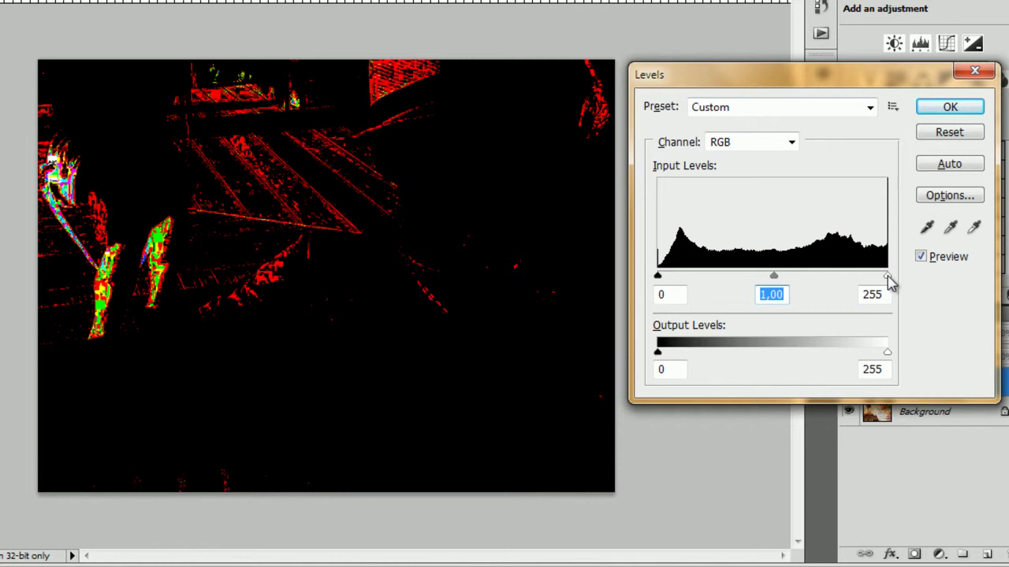
left_click_drag(888, 278, 887, 277)
mouse_move(887, 277)
left_mouse_down()
mouse_move(877, 278)
mouse_move(889, 278)
left_mouse_up()
left_click_drag(887, 278, 888, 278)
left_click(881, 293)
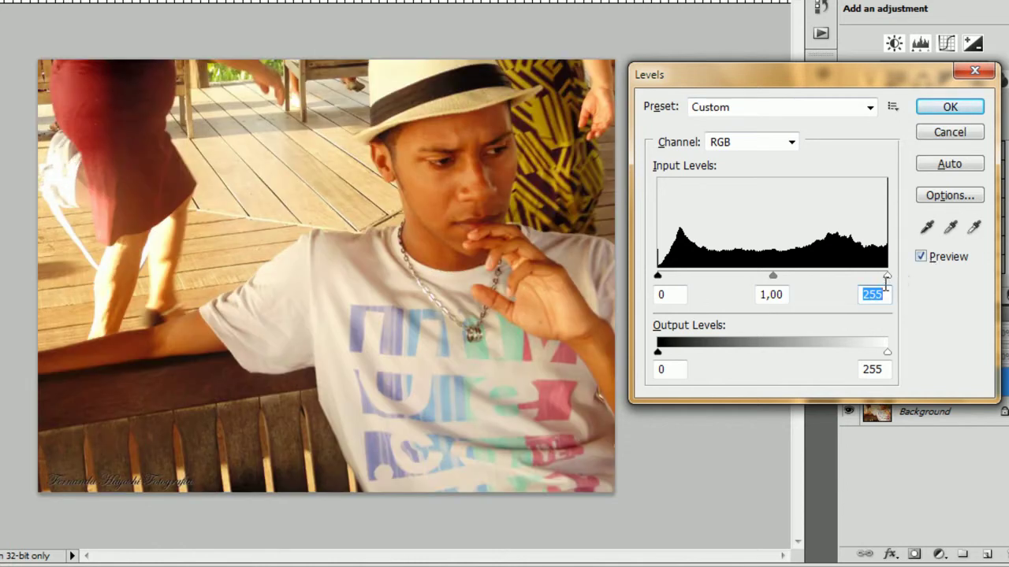
- Sample the white fabric as the white point, then Alt-preview shadow clipping
left_click(974, 228)
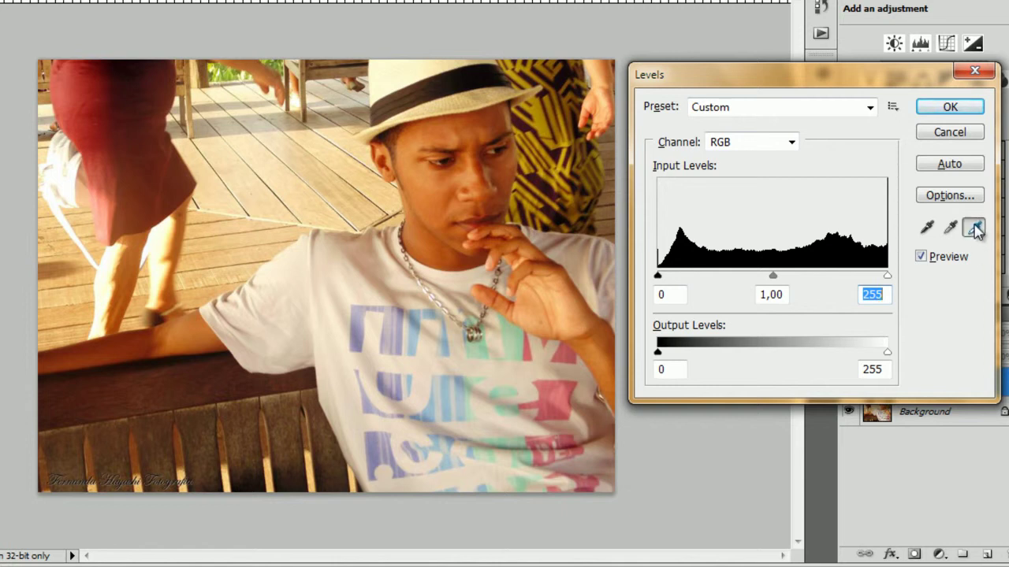
left_click(66, 152)
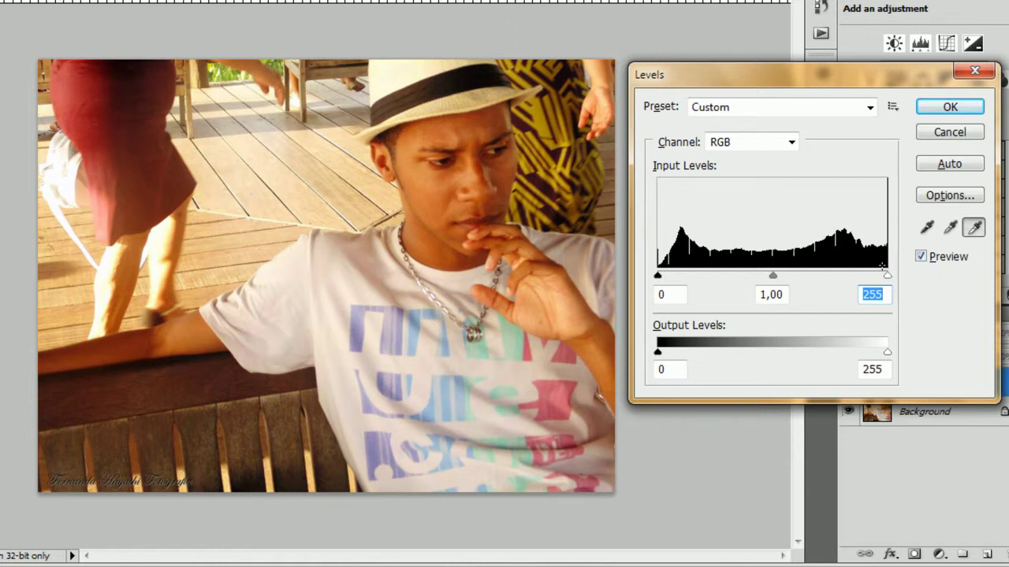
left_click(975, 228)
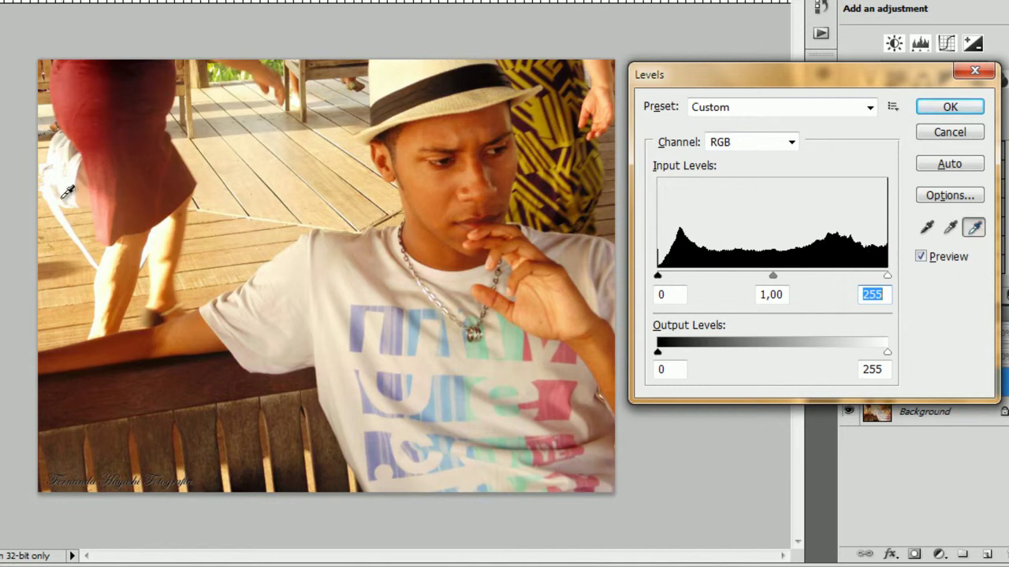
left_click(63, 154)
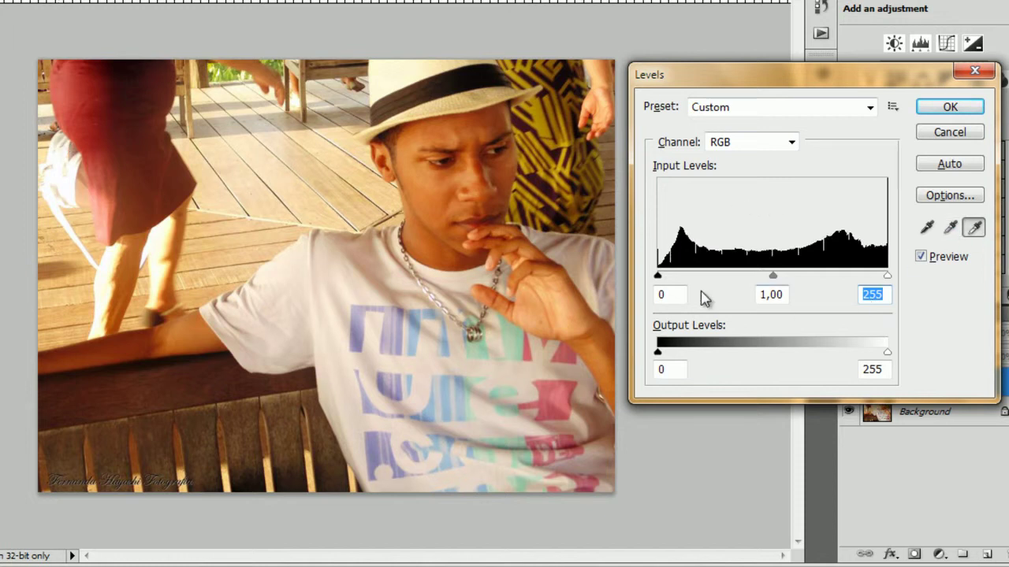
key("alt")
mouse_move(659, 278)
left_mouse_down()
mouse_move(680, 289)
mouse_move(648, 298)
left_mouse_up()
- End the clipping preview and set the black point from the dark hat band
key("alt")
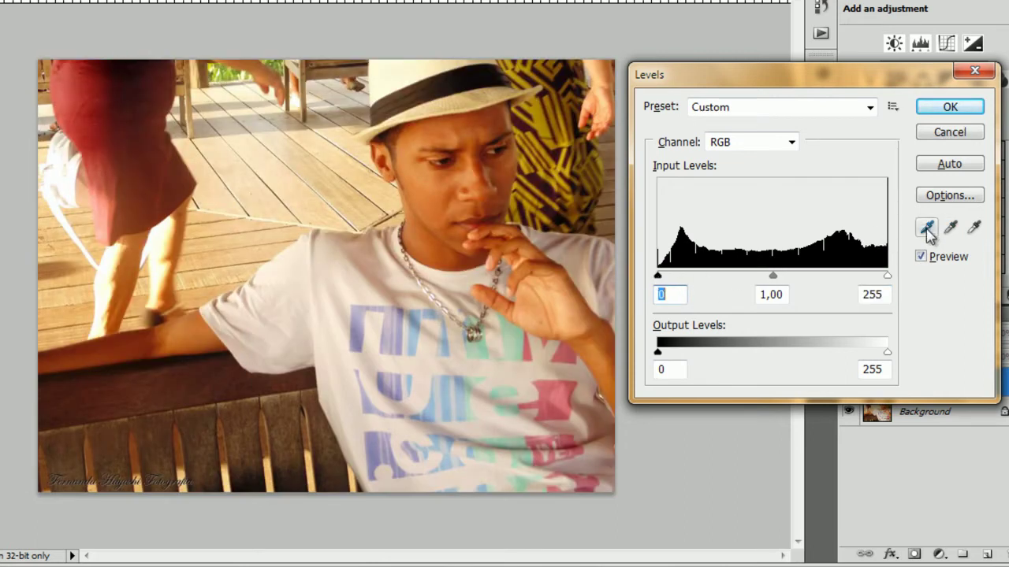
left_click(928, 229)
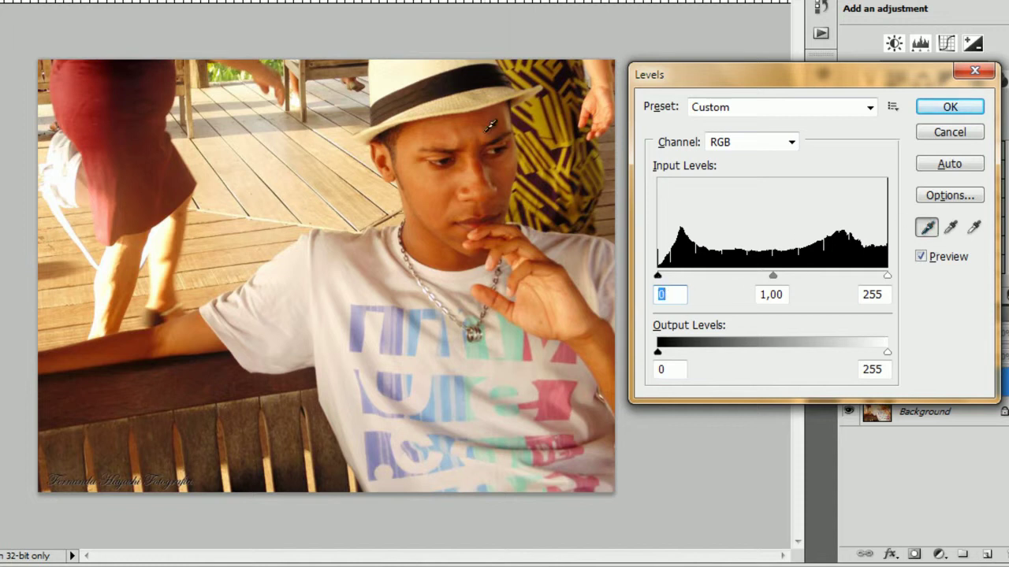
left_click(483, 71)
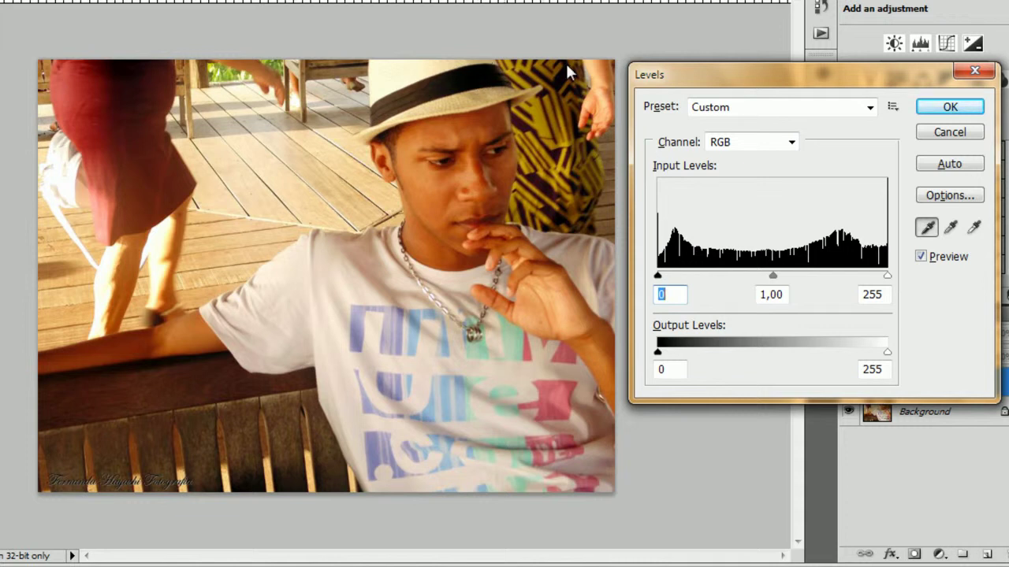
left_click(774, 280)
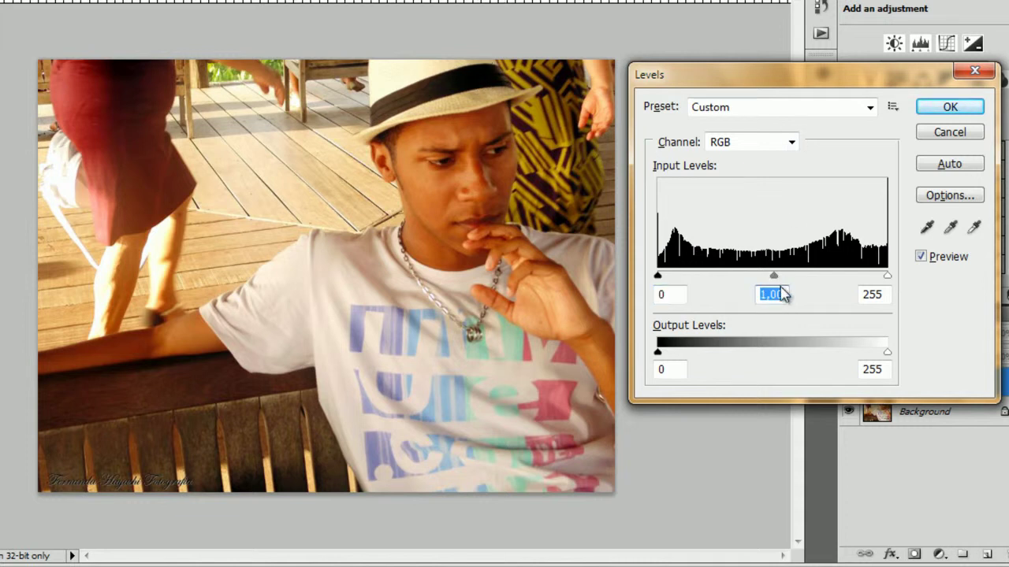
- Try grey-point samples on the dress, deck and hat, undoing the last ones
left_click(951, 228)
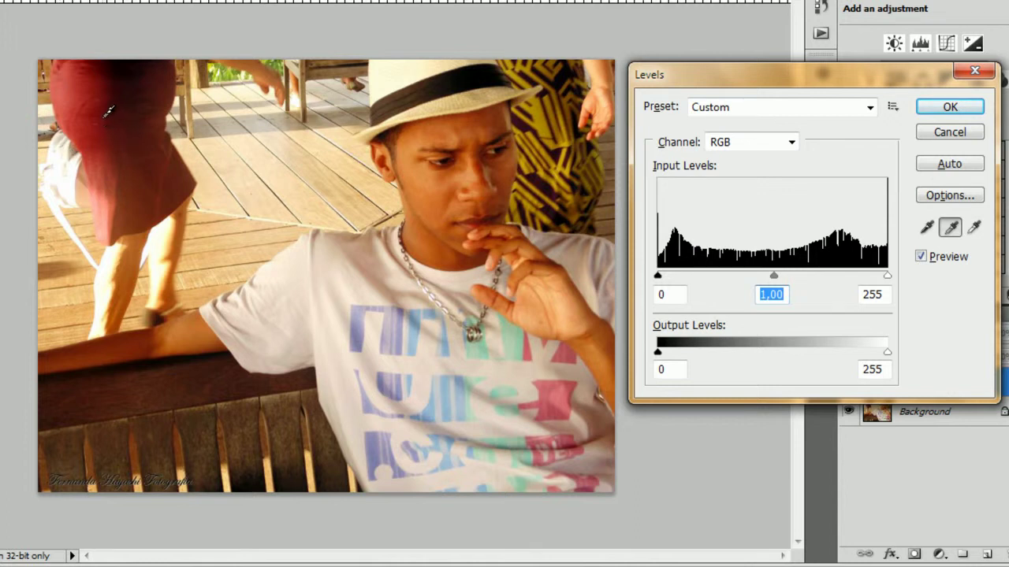
left_click(107, 112)
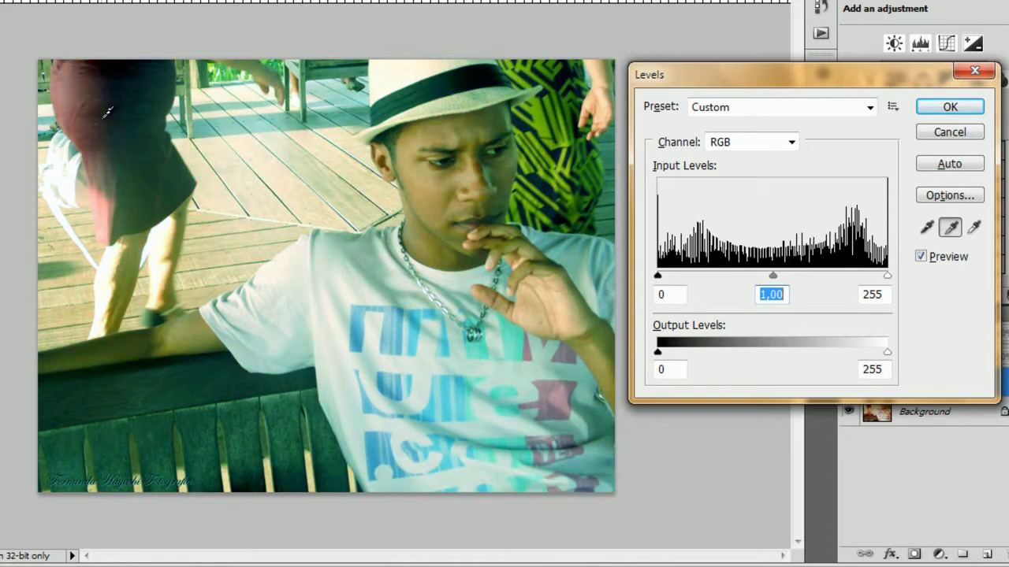
left_click(174, 114)
left_click(237, 153)
left_click(325, 153)
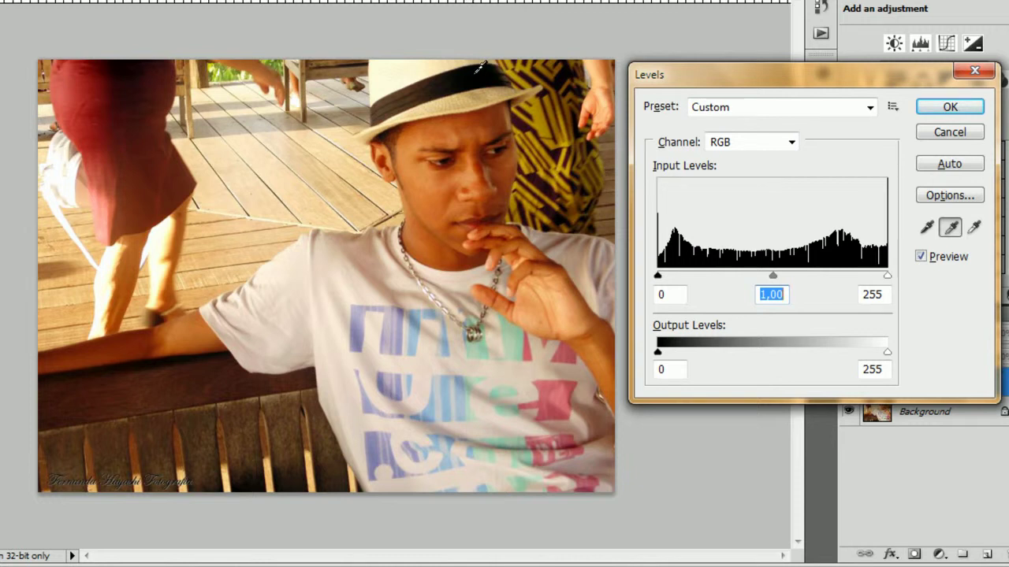
left_click(457, 171)
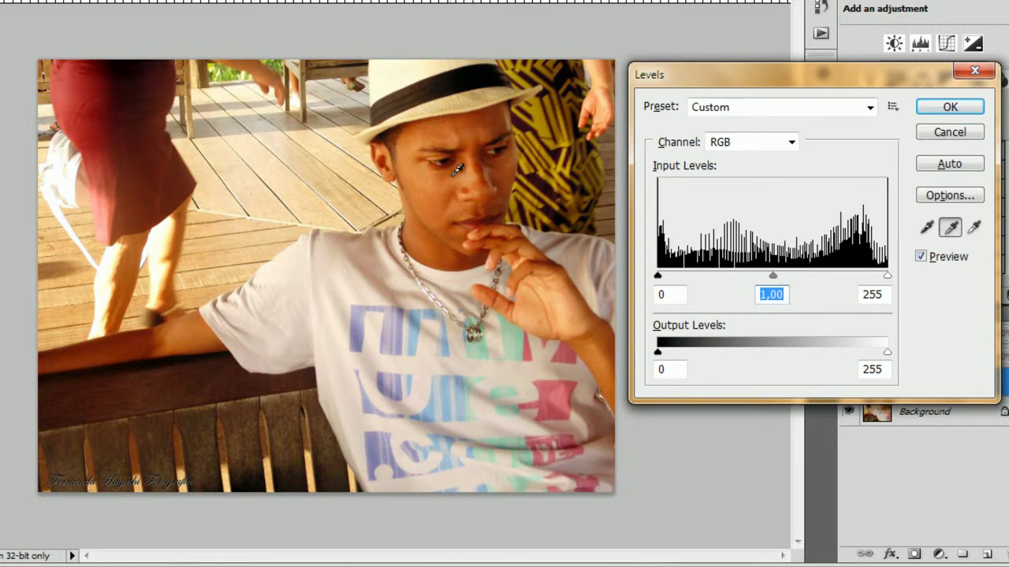
key("ctrl+z")
left_click(569, 118)
key("ctrl+z")
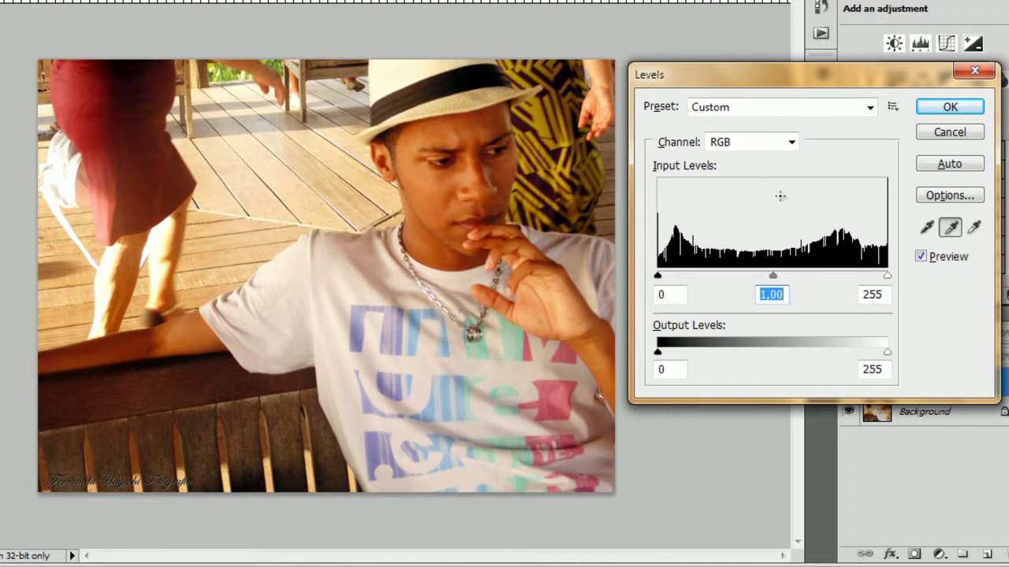
- Switch Levels to the Red channel, check highlight clipping, and set red white to 252
left_click(791, 145)
left_click(758, 174)
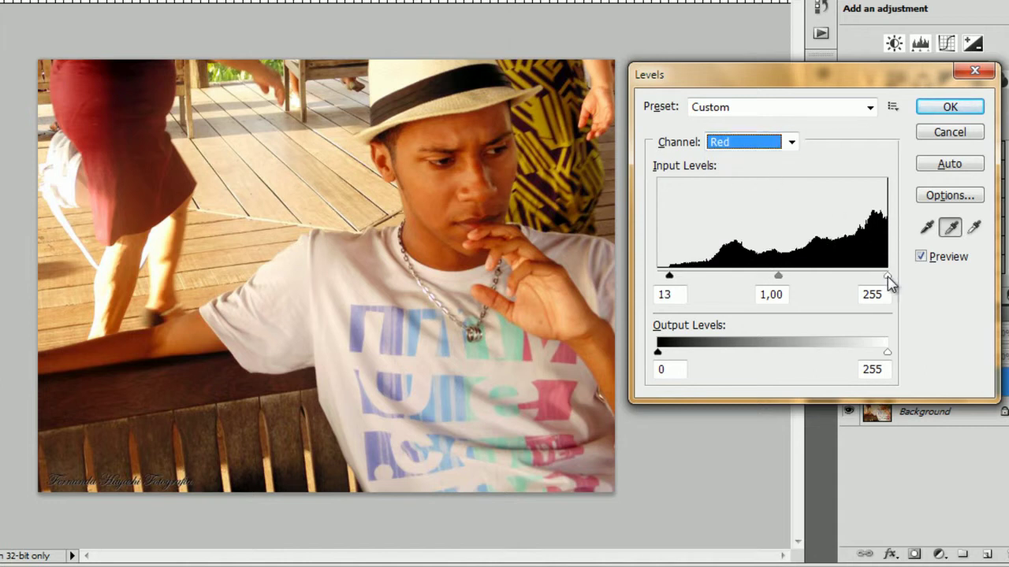
mouse_move(888, 279)
left_mouse_down()
mouse_move(807, 280)
mouse_move(893, 280)
left_mouse_up()
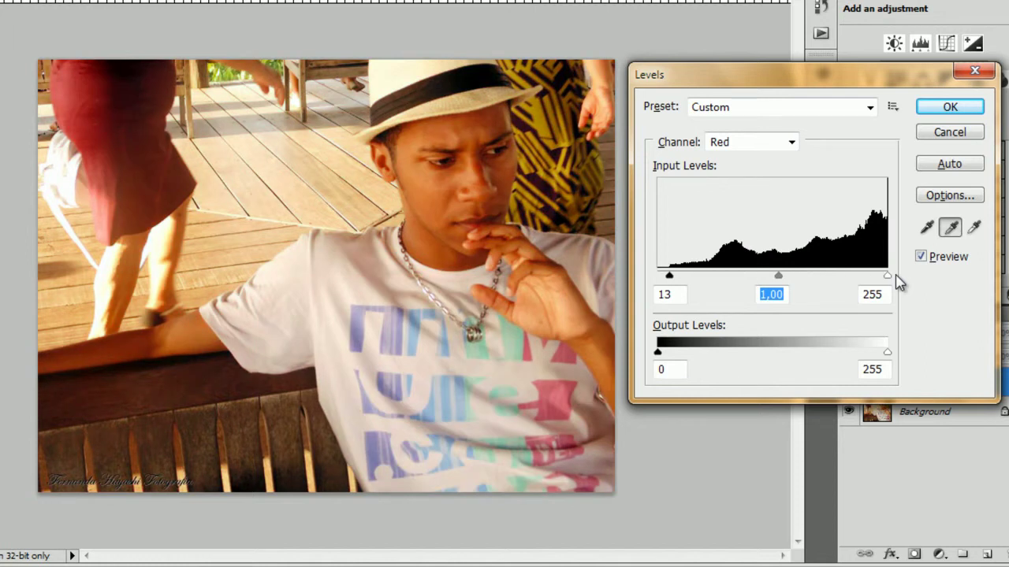
key("alt")
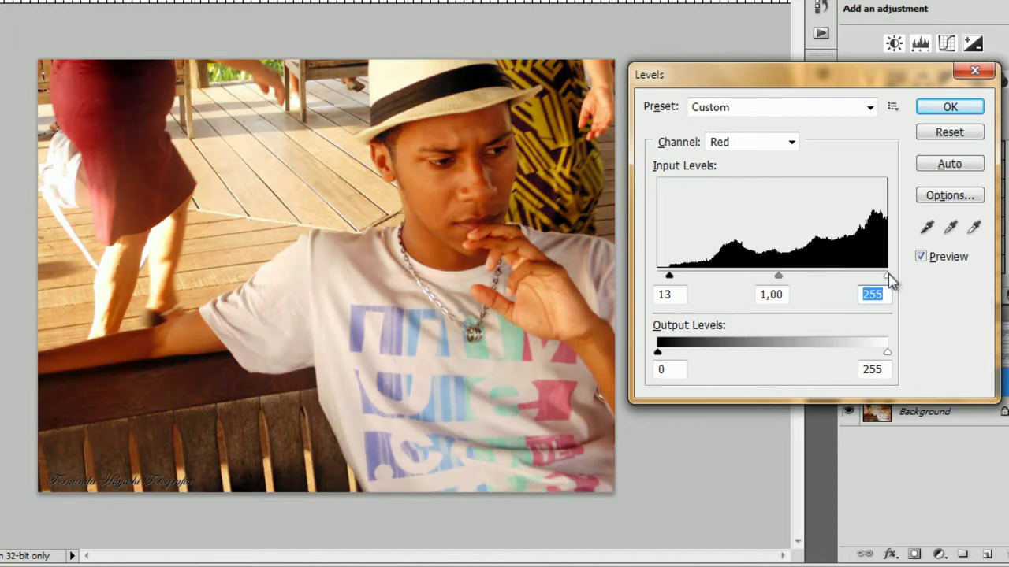
left_click(887, 277, "alt")
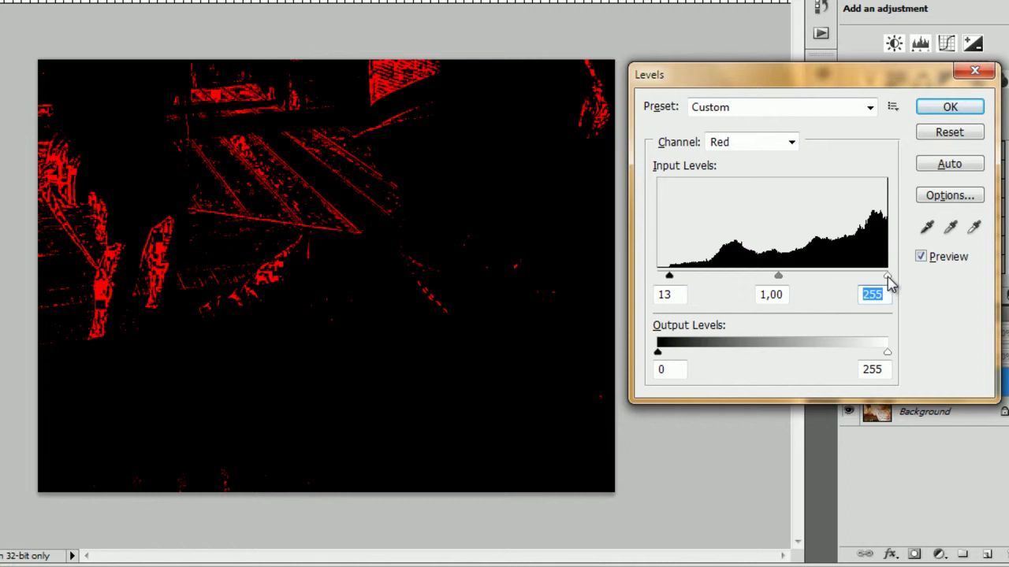
mouse_move(888, 279)
left_mouse_down()
mouse_move(878, 280)
mouse_move(898, 290)
left_mouse_up()
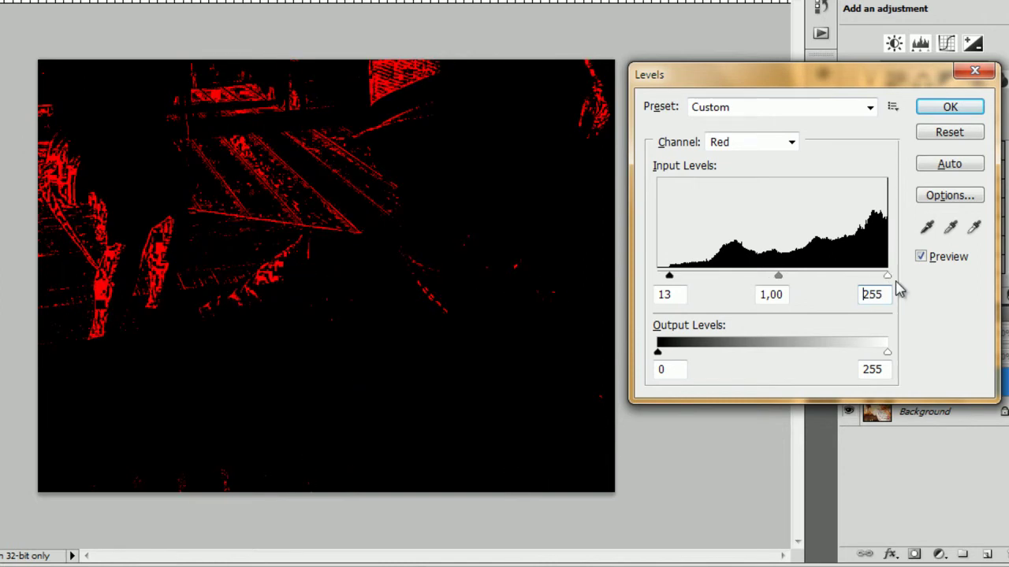
left_click_drag(898, 290, 900, 288)
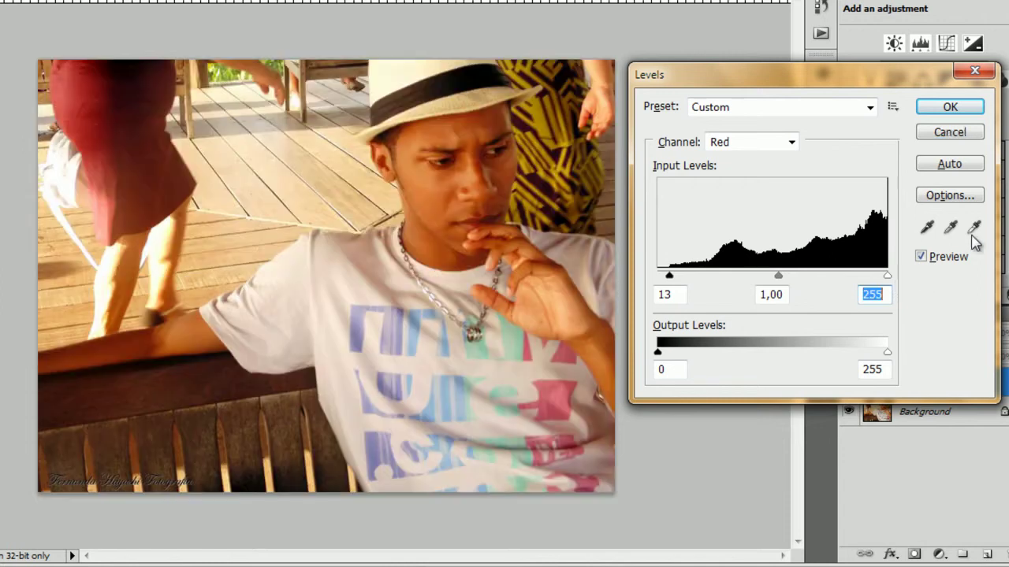
left_click(974, 229)
left_click(270, 168)
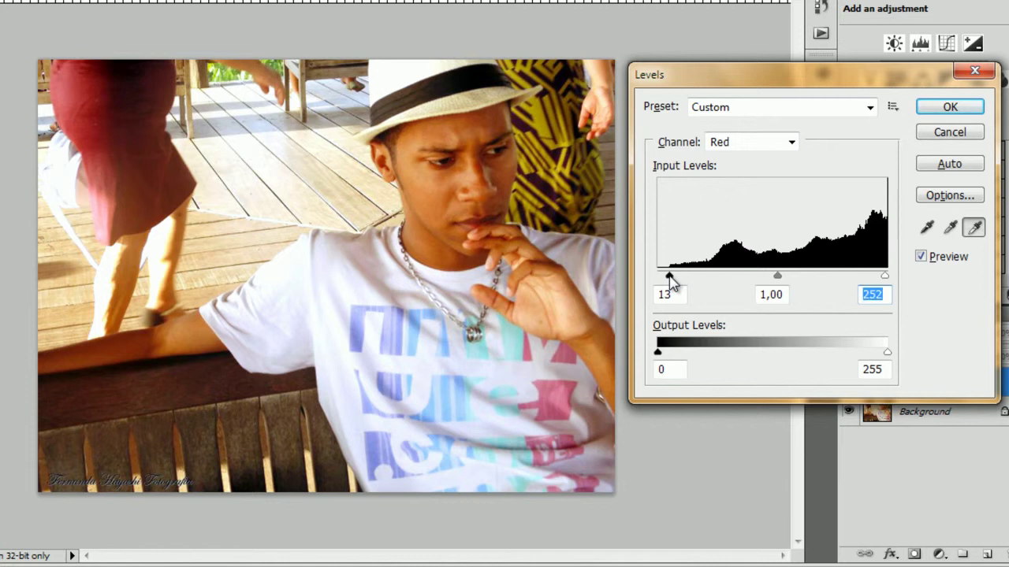
- Preview red shadow clipping and set the red black point to 14 from the hat band
left_click(669, 279)
key("alt")
left_click_drag(669, 278, 667, 278)
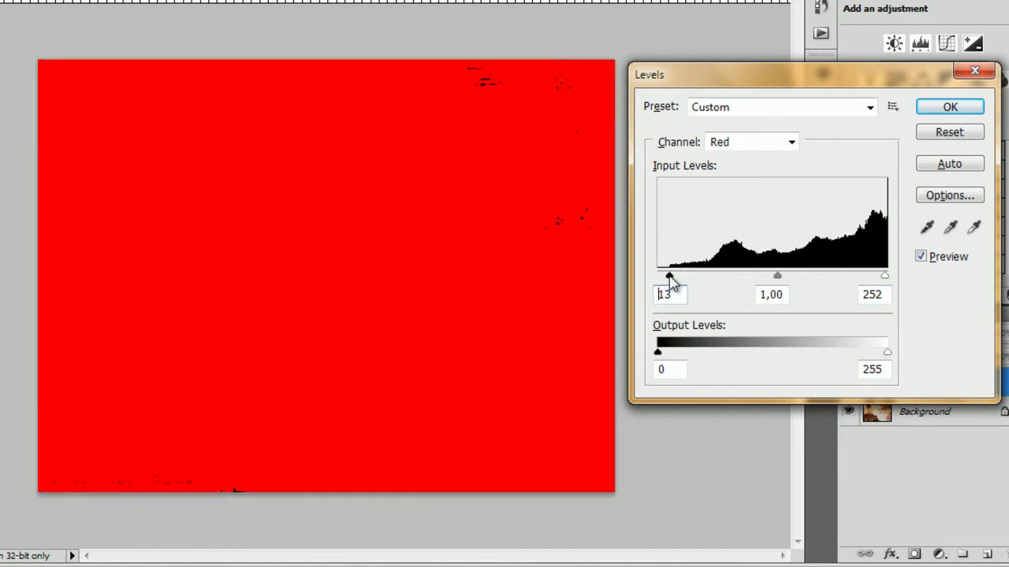
left_click_drag(668, 278, 671, 280)
left_click_drag(670, 278, 669, 279)
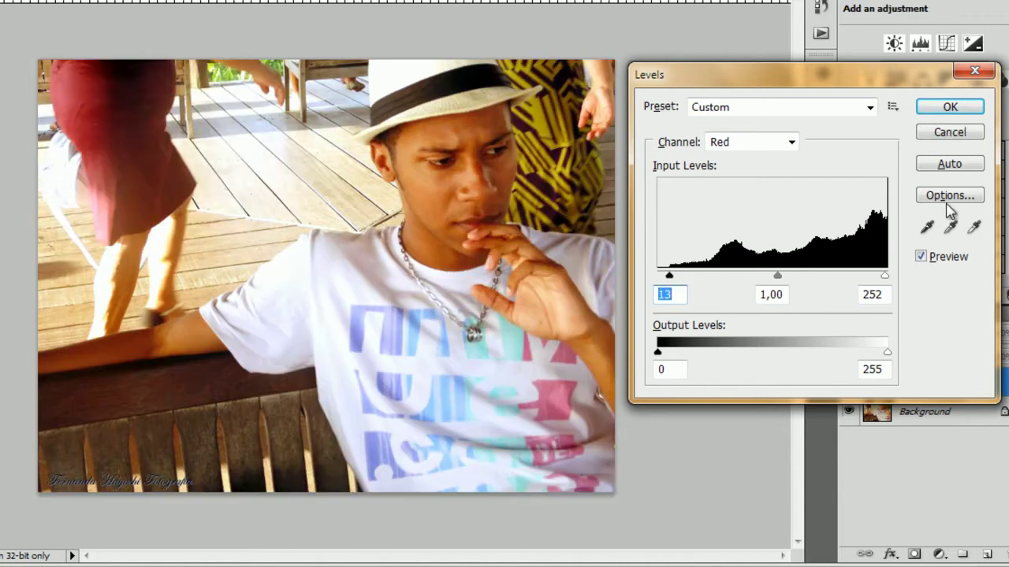
left_click(926, 227)
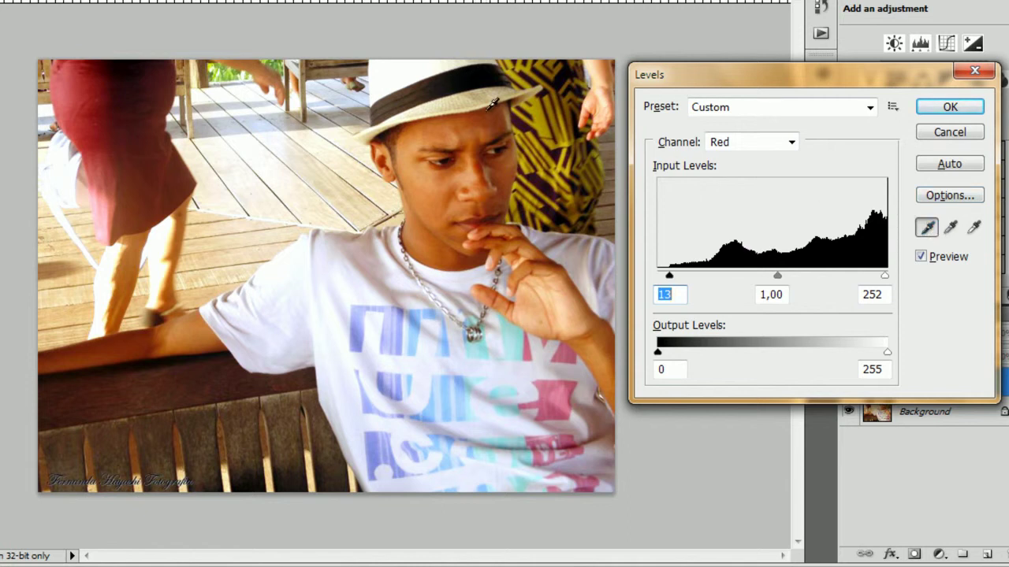
left_click(477, 71)
- Try several grey samples on the decking to adjust the Red midtones
left_click_drag(777, 278, 778, 280)
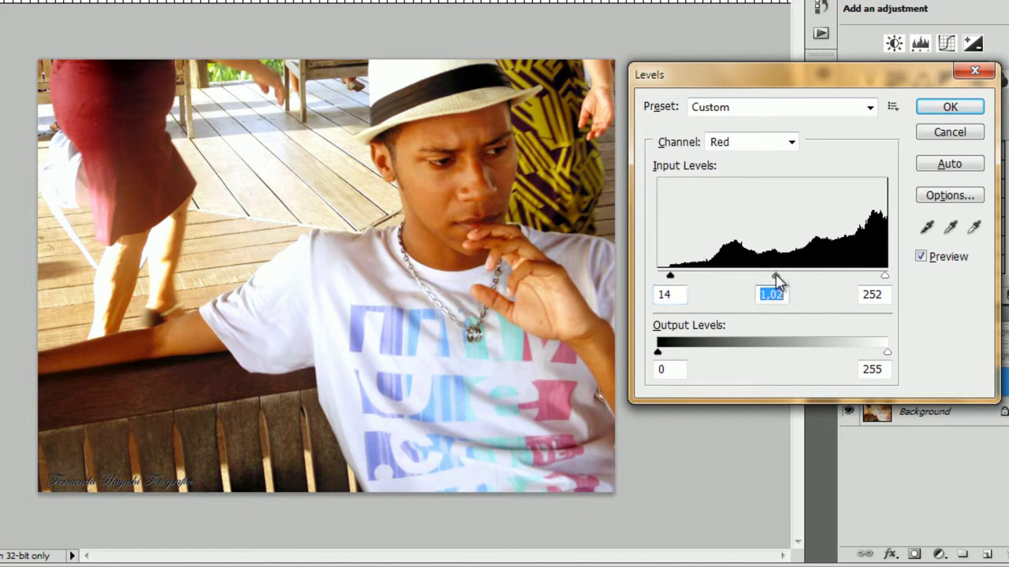
type("1")
left_click(950, 228)
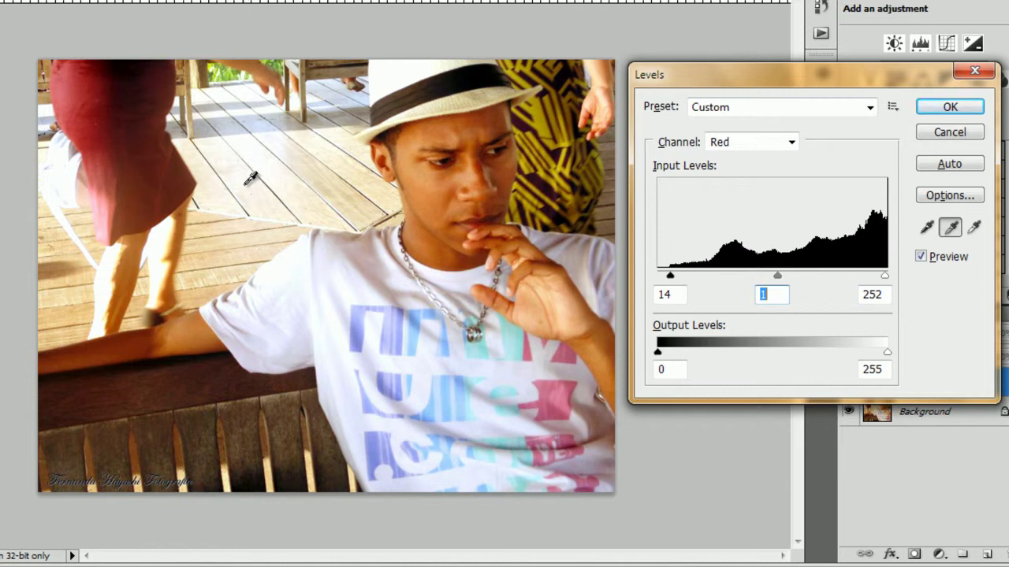
left_click(247, 179)
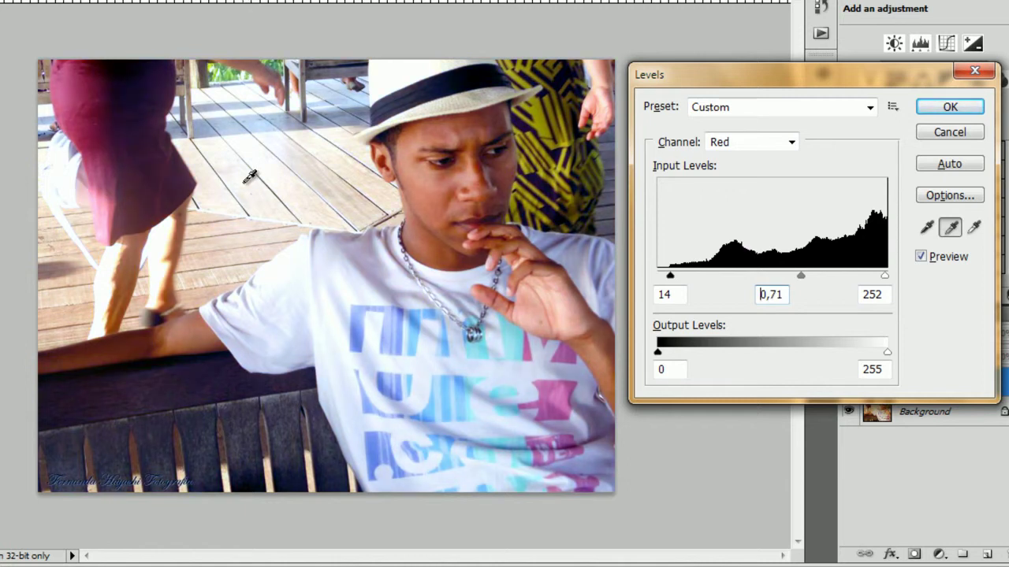
left_click(248, 176)
left_click(250, 168)
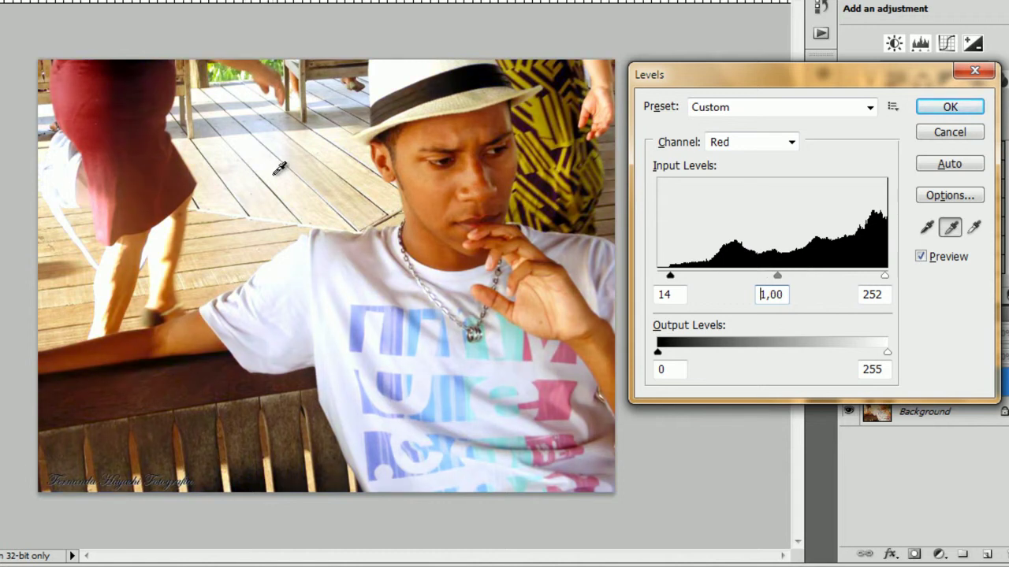
left_click(282, 165)
left_click(254, 176)
left_click(412, 190)
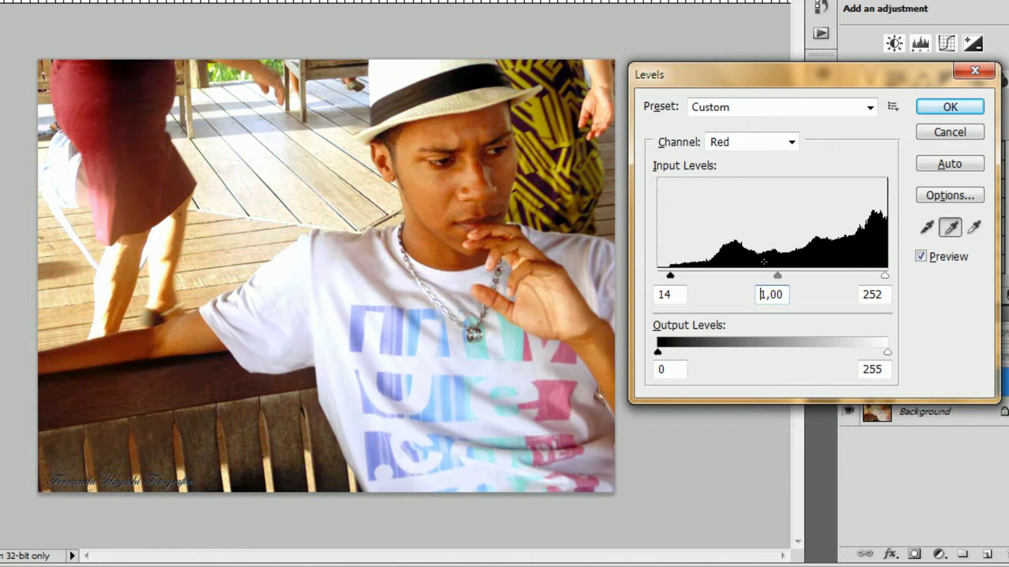
- Set the Red midtone to 0,89 with a grey-point sample
left_click(884, 277, "alt")
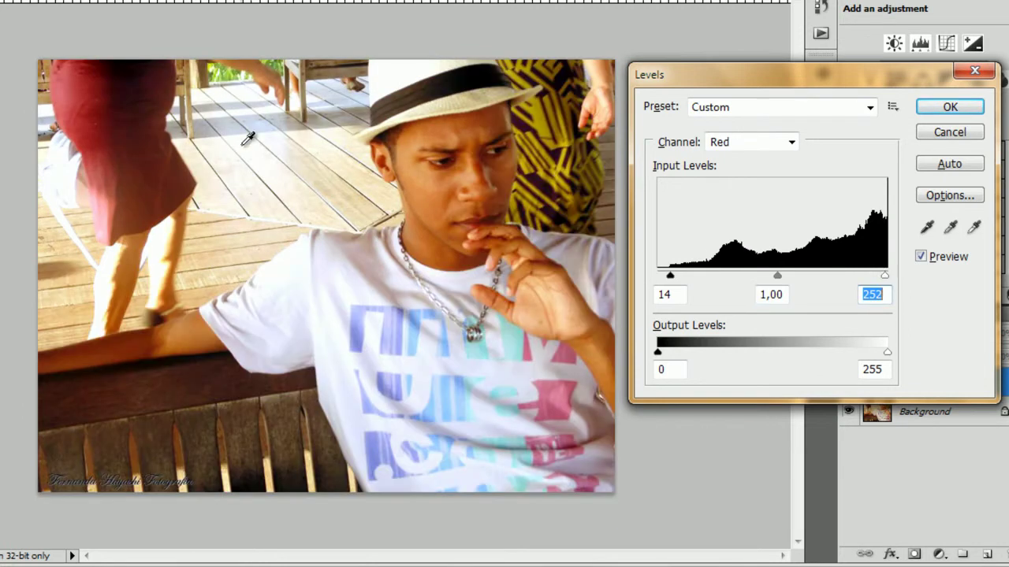
left_click(777, 275)
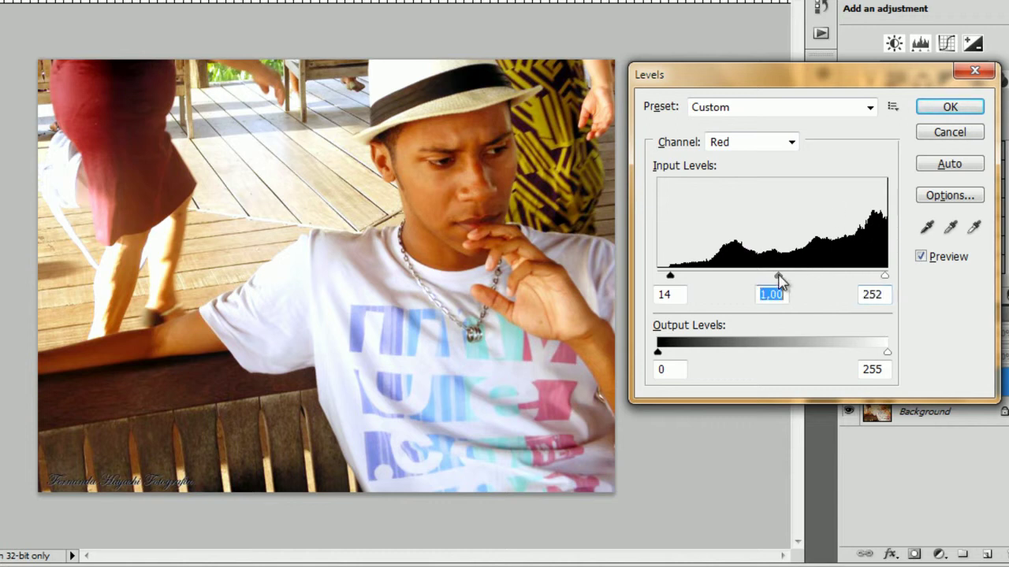
left_click(950, 227)
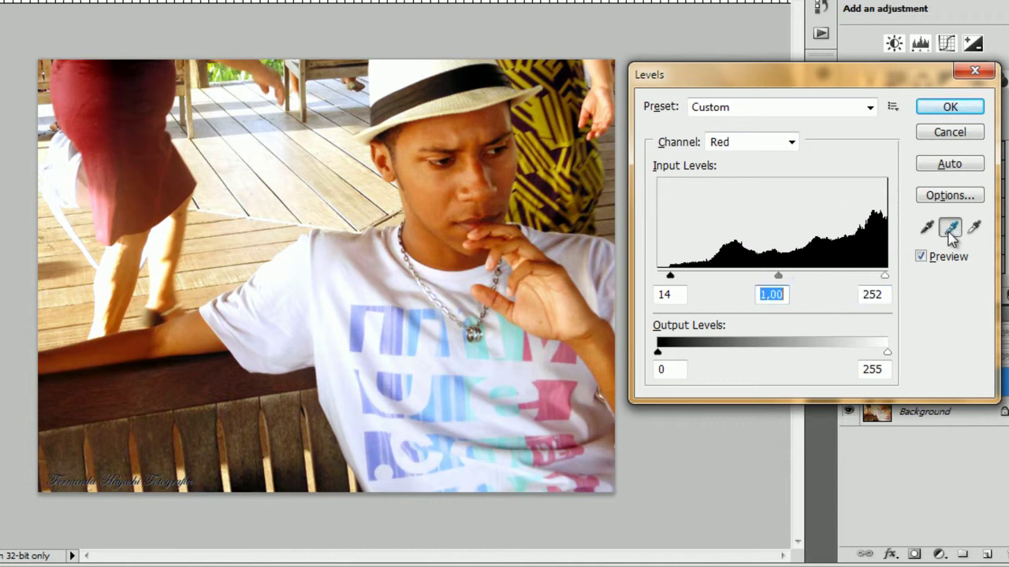
left_click(261, 141)
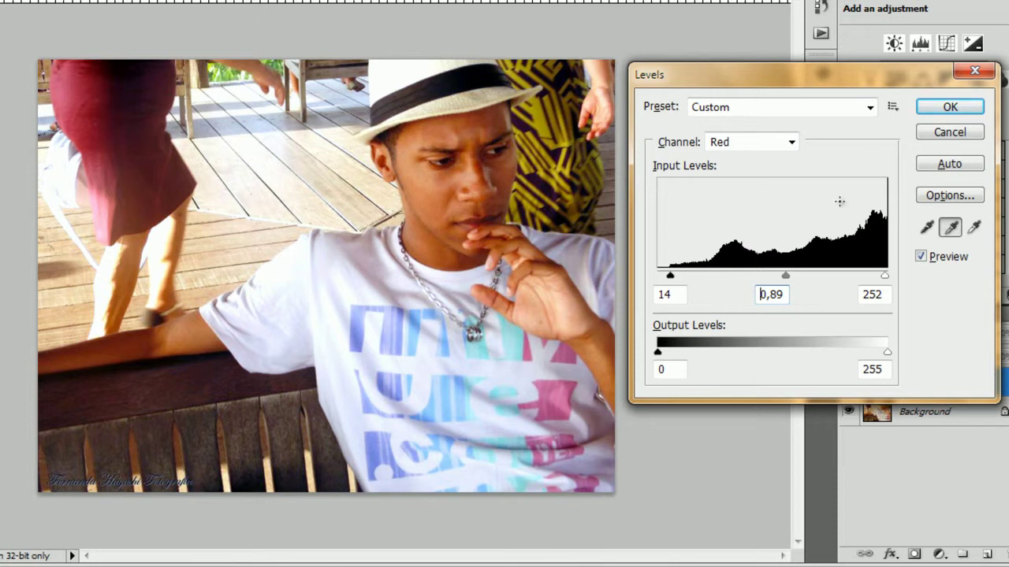
left_click(792, 142)
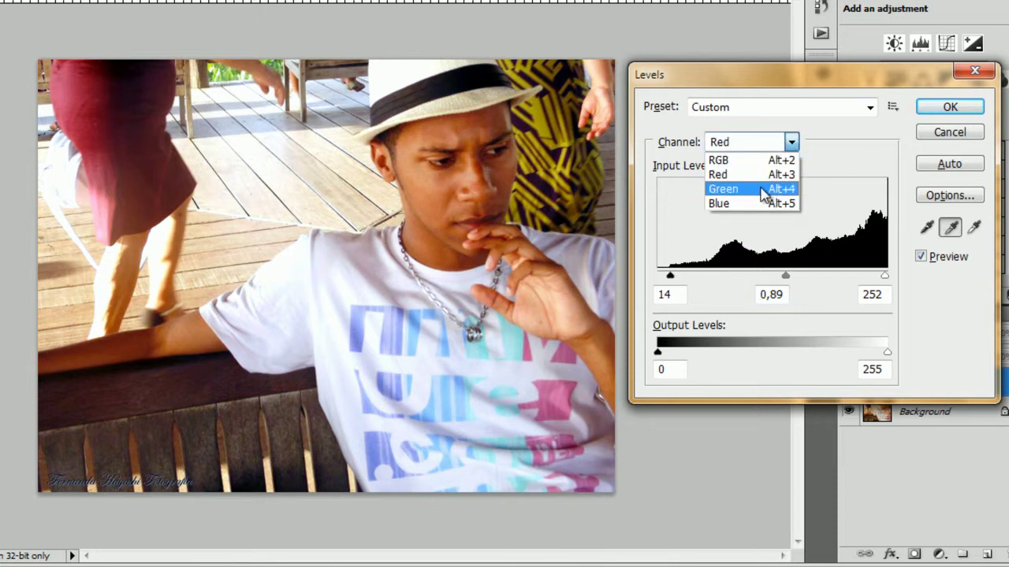
- Switch to the Green channel and set its white point to 250 from the white hat
left_click(723, 189)
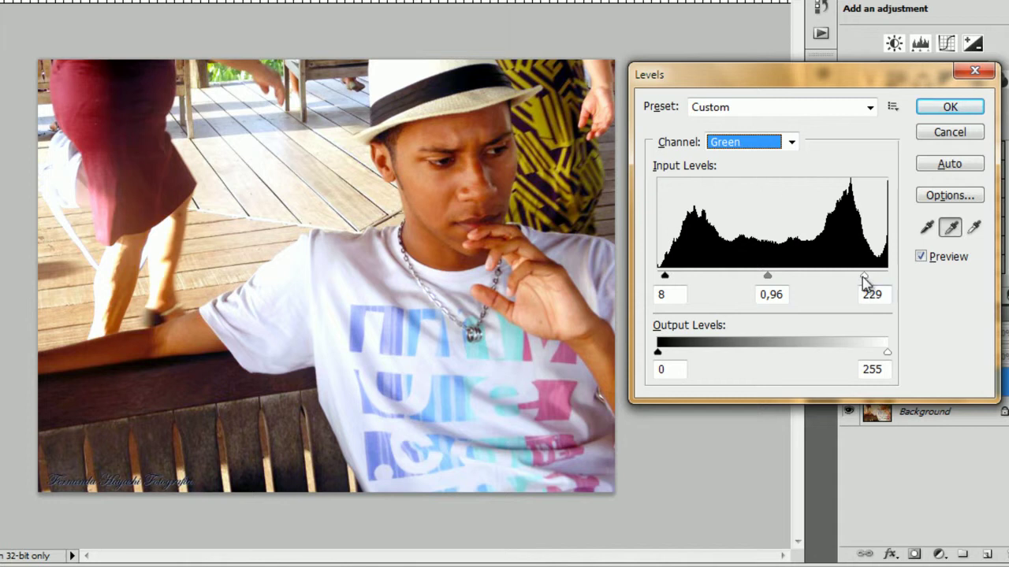
left_click_drag(864, 278, 865, 284)
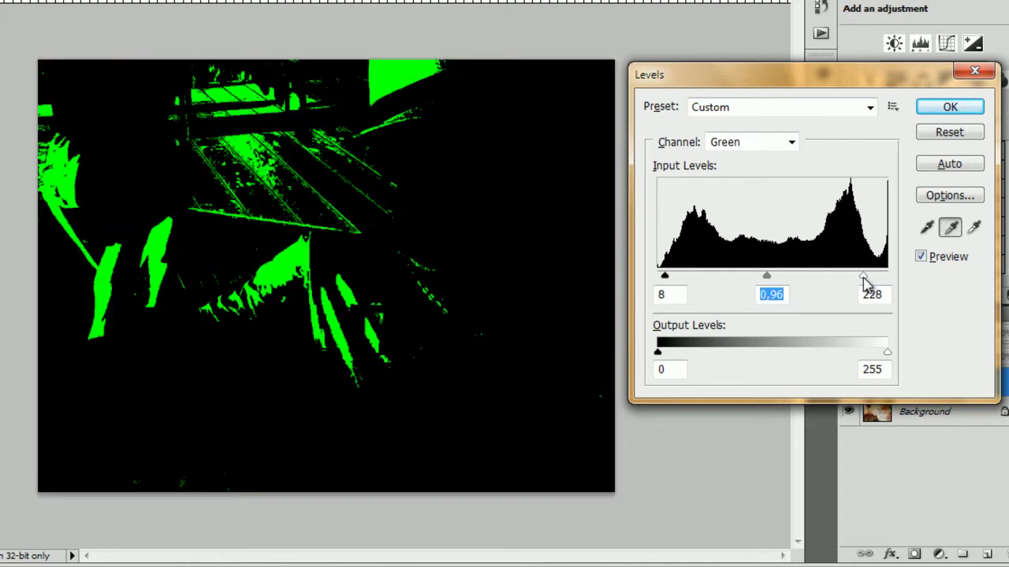
left_click_drag(864, 283, 865, 284)
left_click(975, 228)
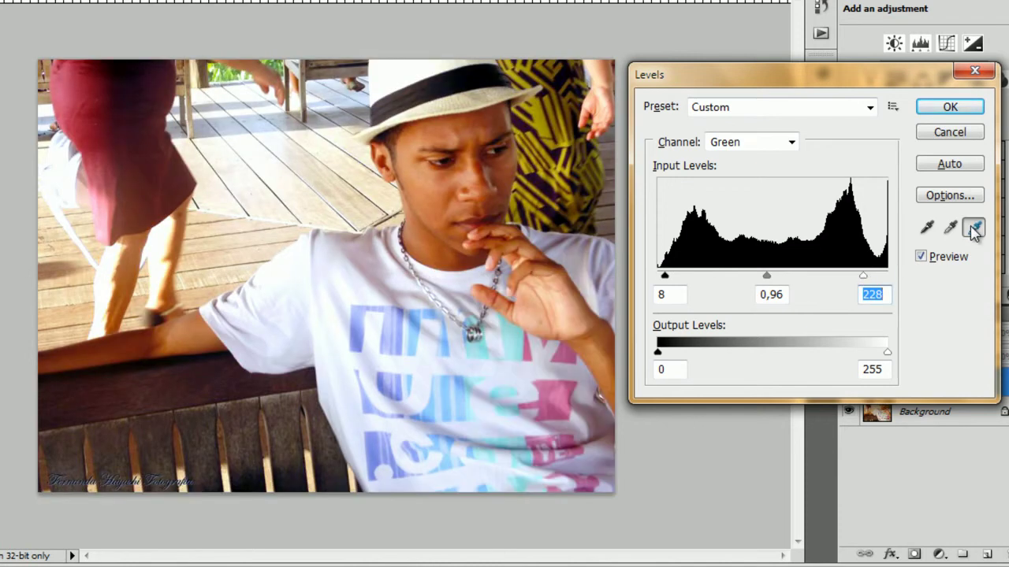
left_click(394, 69)
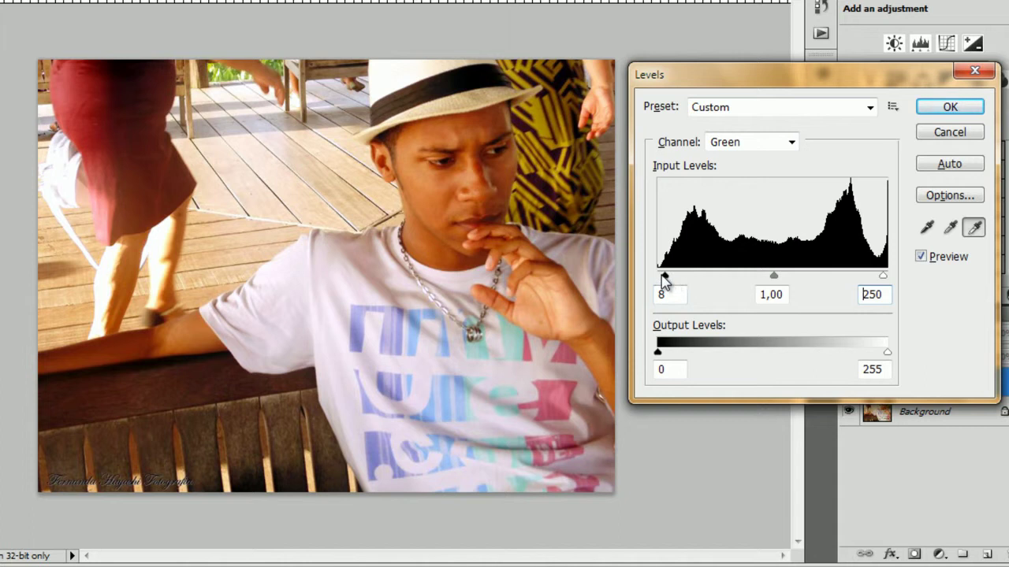
- Preview green shadow clipping and sample a dark area for the Green black point
key("alt")
left_click(664, 278, "alt")
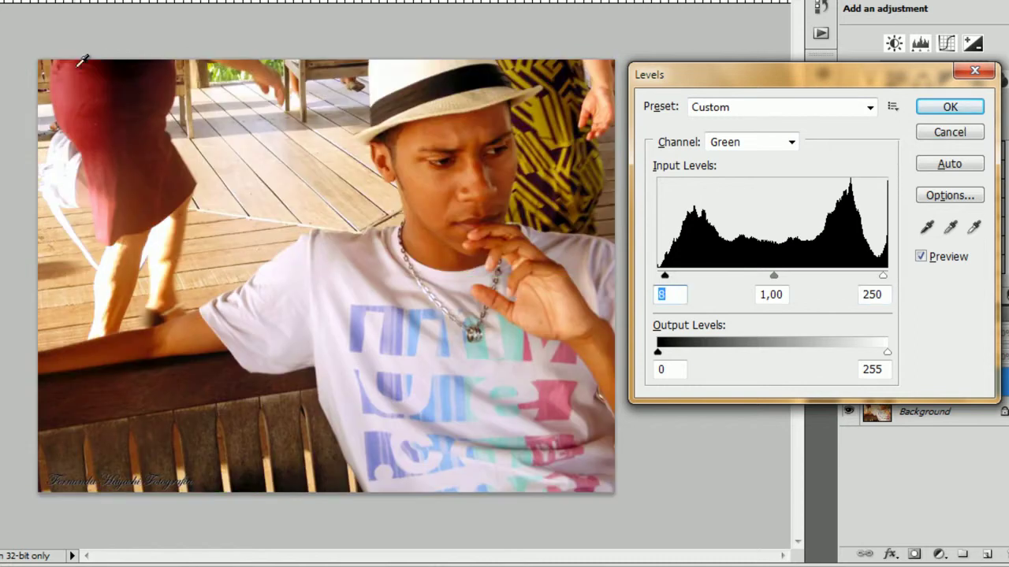
left_click(927, 226)
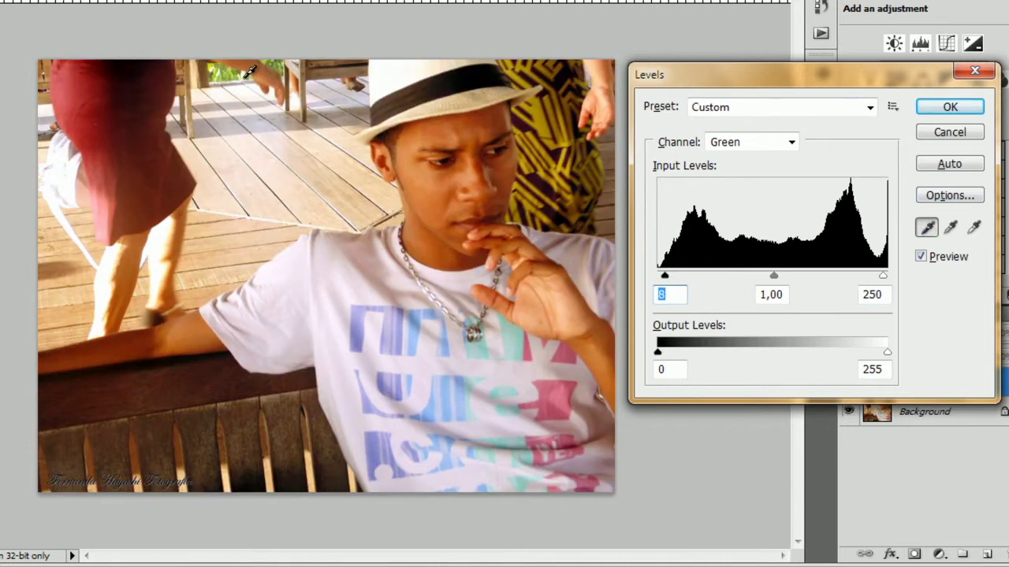
left_click(116, 63)
left_click(123, 69)
- Grey-sample the hat and fine-tune the Green midtone back to 1
left_click(774, 277)
left_click(951, 227)
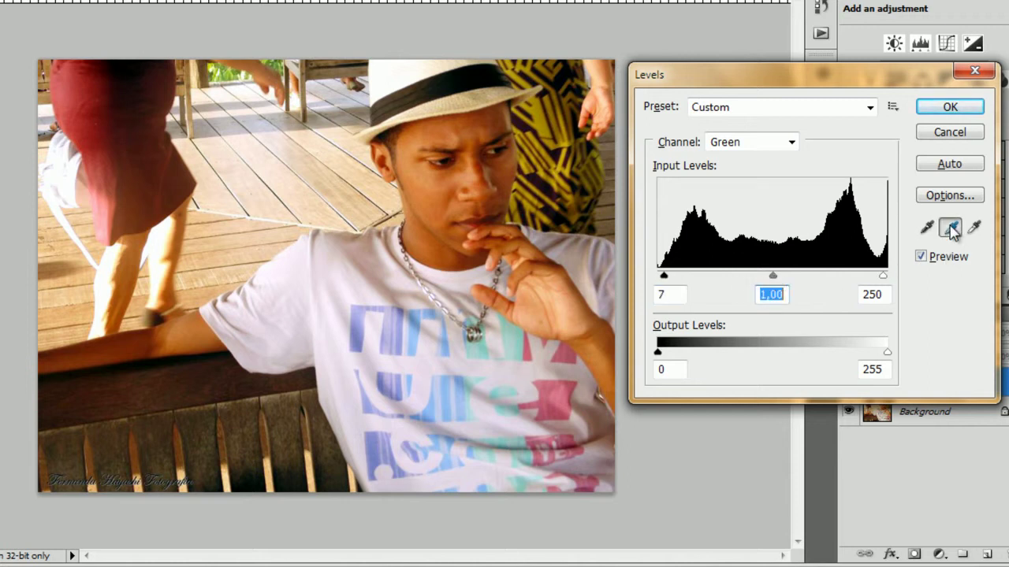
left_click(397, 68)
left_click(402, 64)
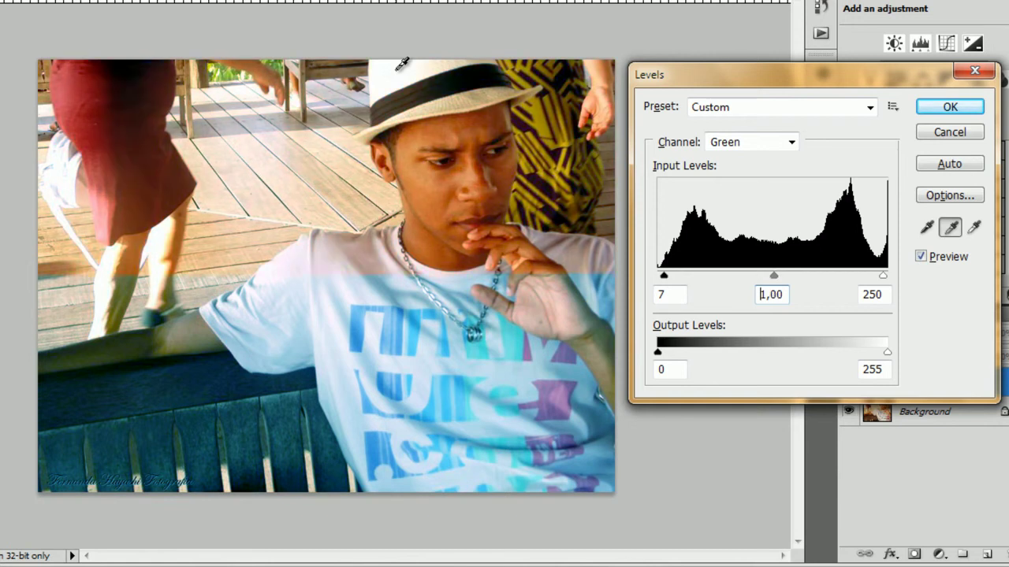
left_click(387, 63)
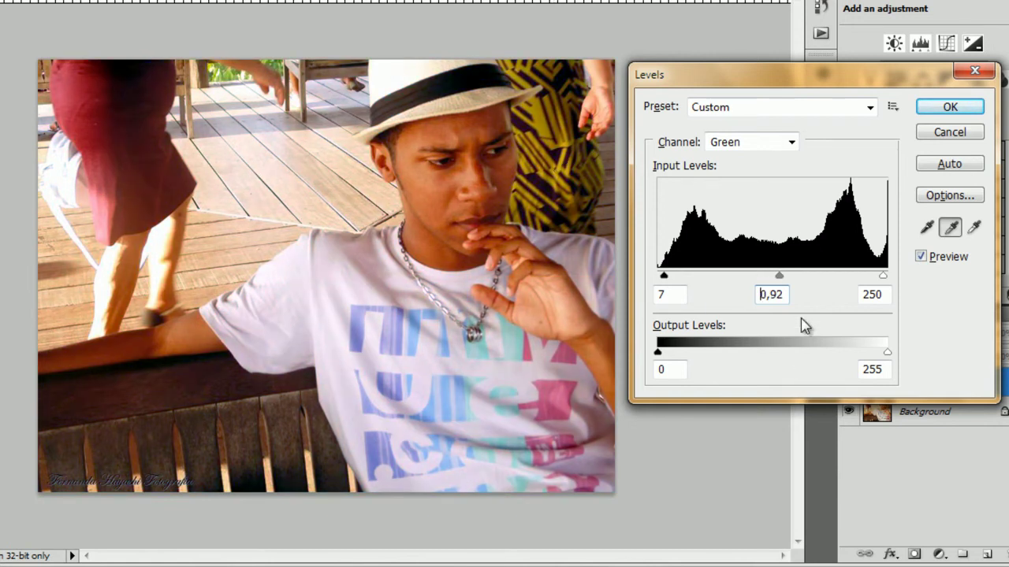
left_click_drag(780, 274, 778, 274)
key("Up")
key("Up")
key("Up")
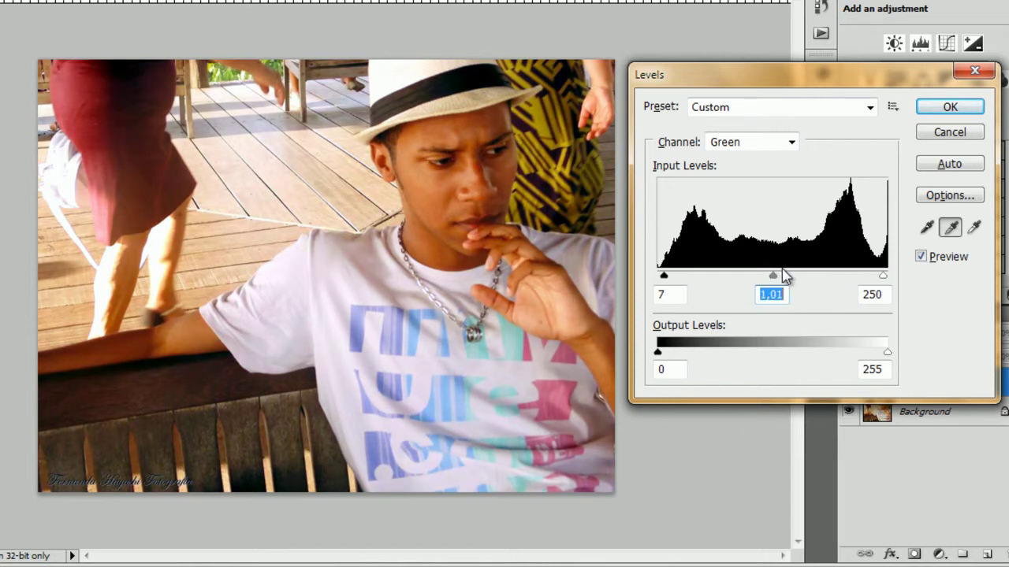
key("Down")
left_click(792, 149)
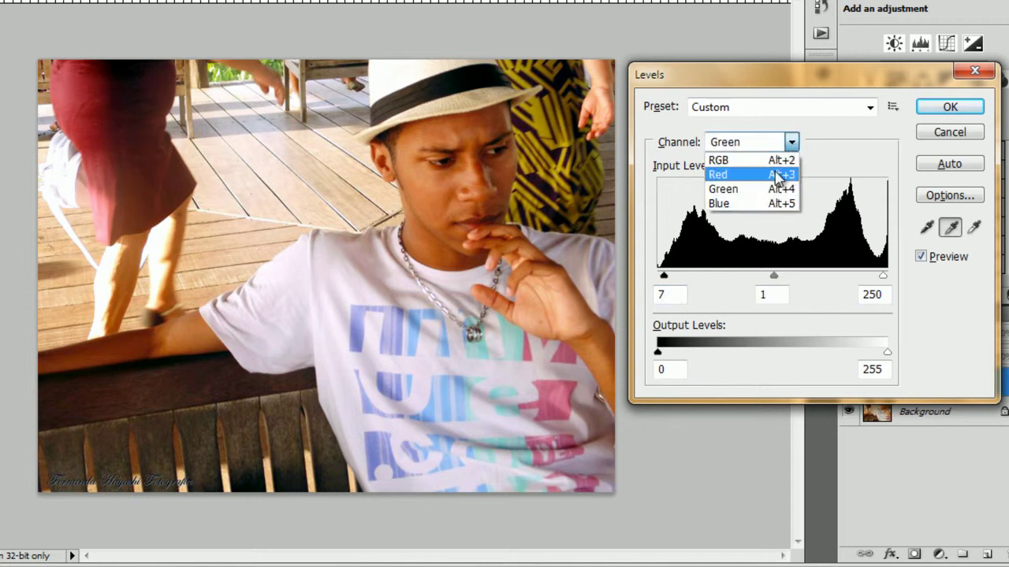
- Switch to the Blue channel and set its white point to 214 from a white area
left_click(750, 206)
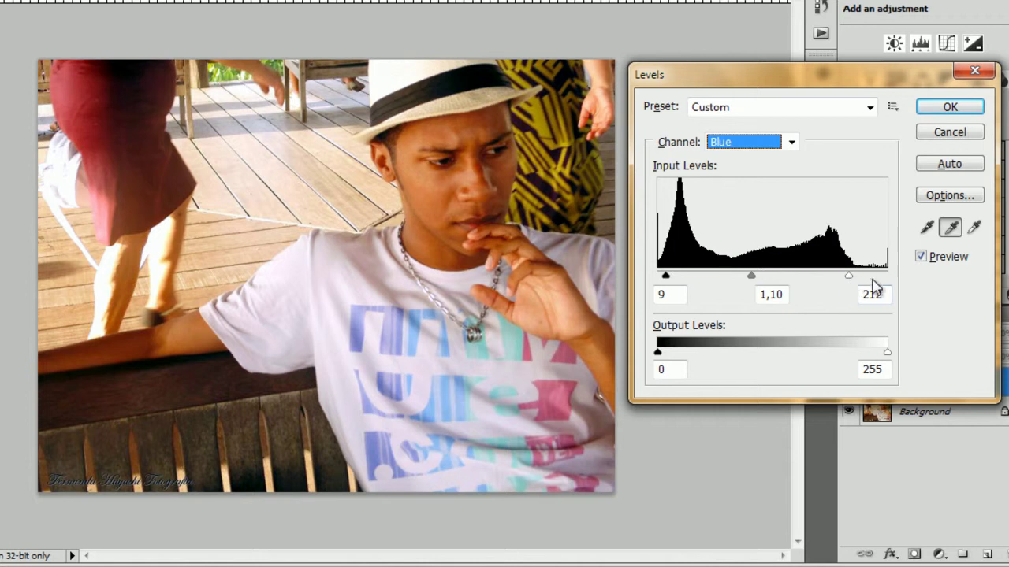
key("alt")
left_click(849, 278, "alt")
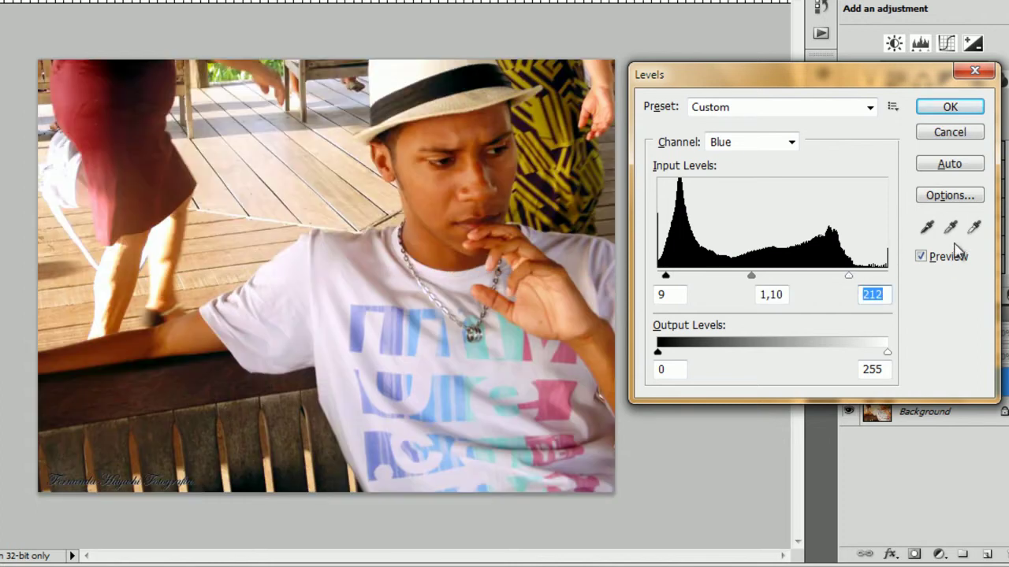
left_click(973, 228)
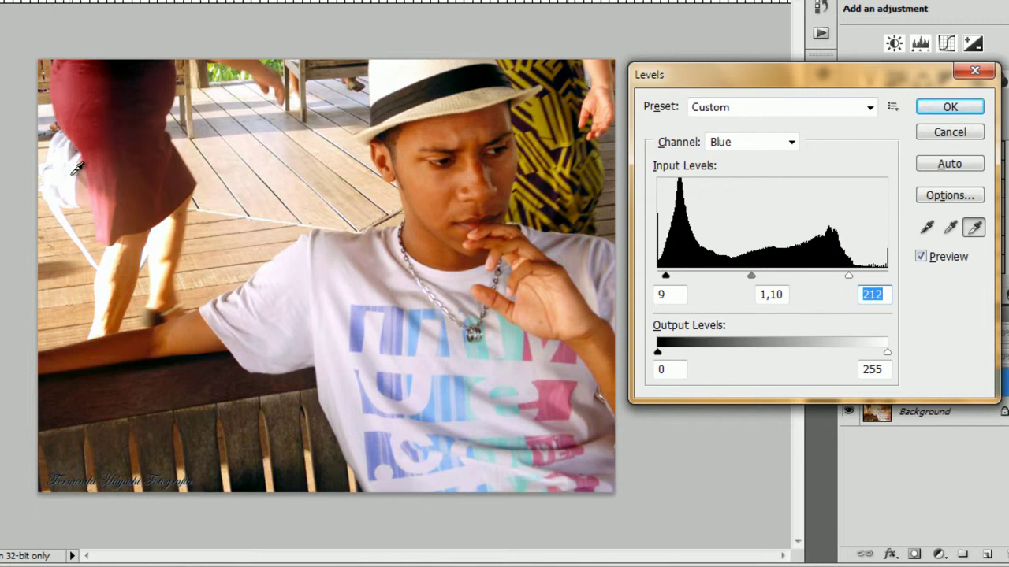
left_click(70, 164)
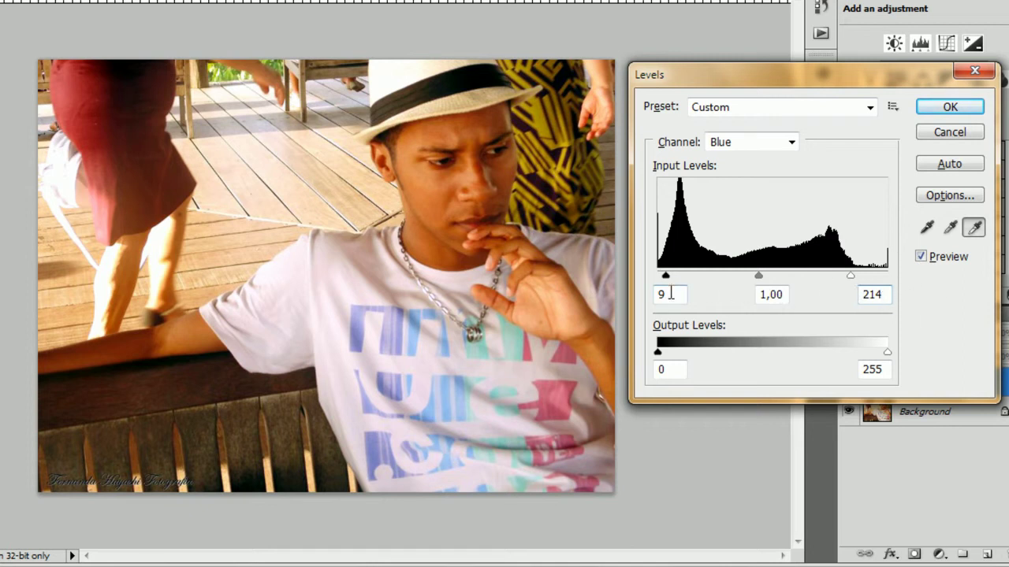
- Preview blue shadow clipping and settle the Blue black input at 8 with arrow keys
key("alt")
left_click_drag(666, 277, 667, 279)
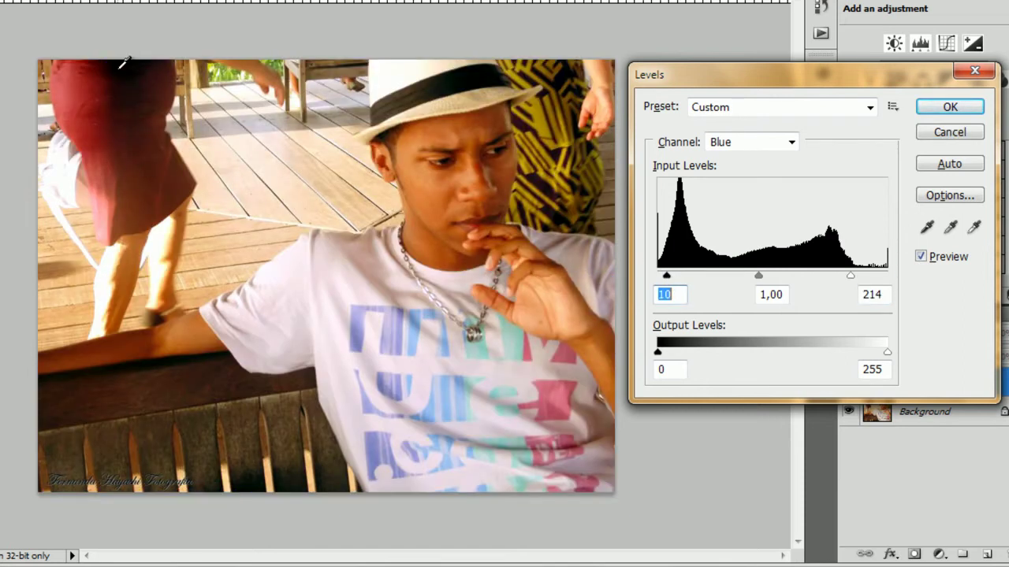
key("alt")
left_click_drag(667, 278, 667, 278)
left_click(927, 228)
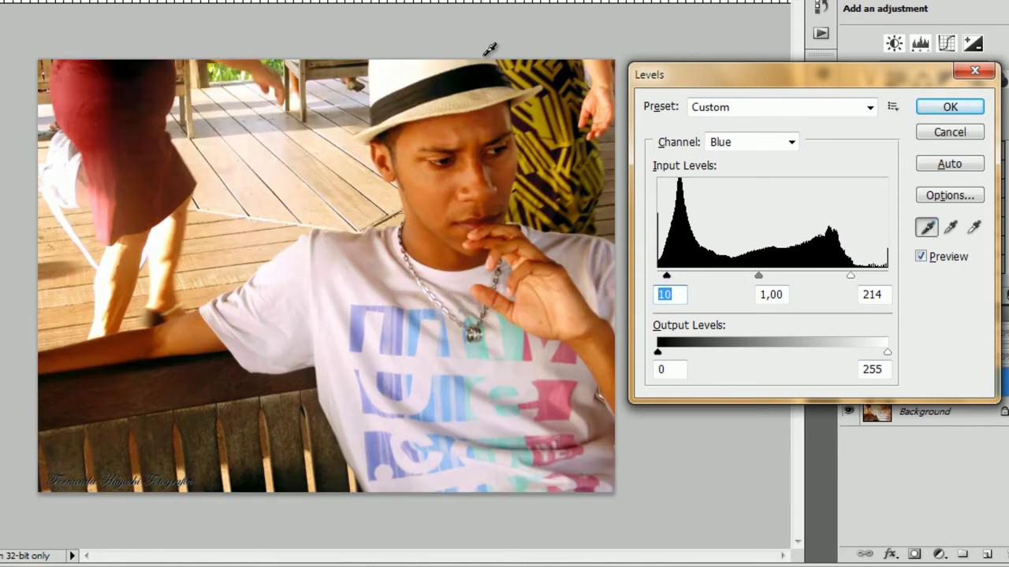
key("Down")
key("Up")
key("Down")
key("Up")
key("Down")
key("Up")
key("Down")
key("Down")
key("Up")
key("Up")
key("Down")
key("Down")
key("Down")
key("Up")
key("Up")
key("Up")
key("Down")
key("Down")
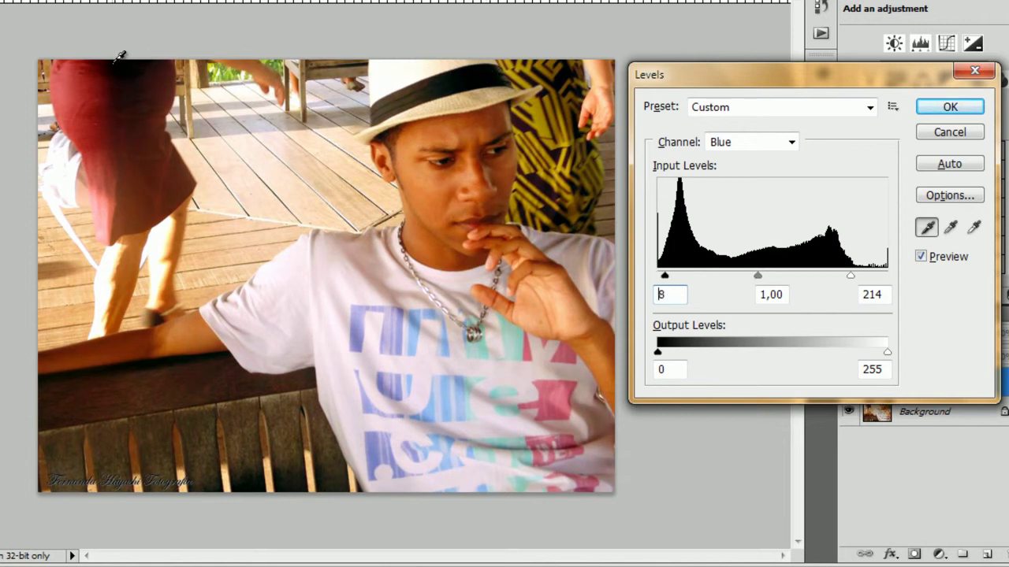
- Grey-sample to set Blue midtones to 1,07 and apply the Levels correction
left_click(758, 277)
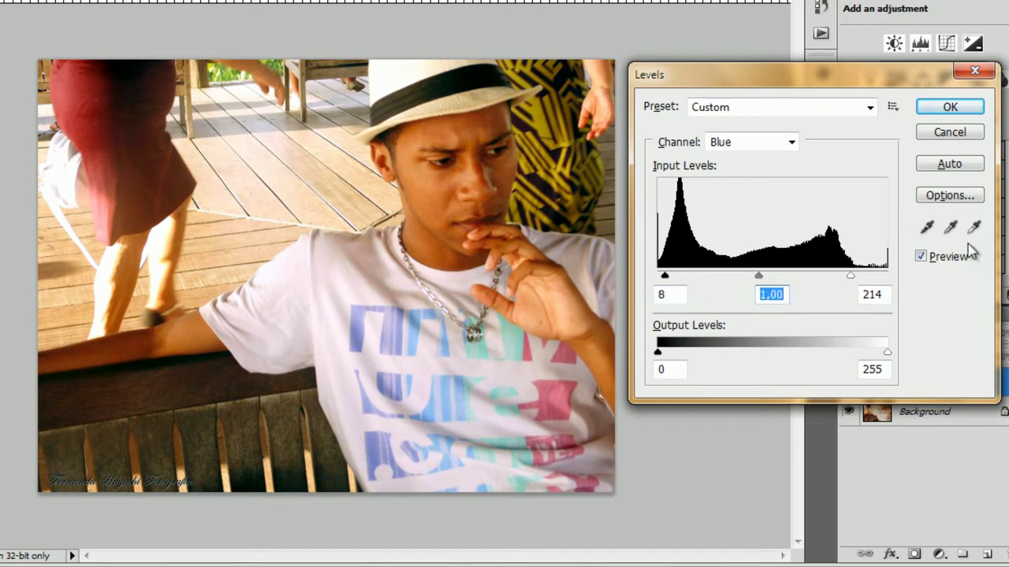
left_click(950, 227)
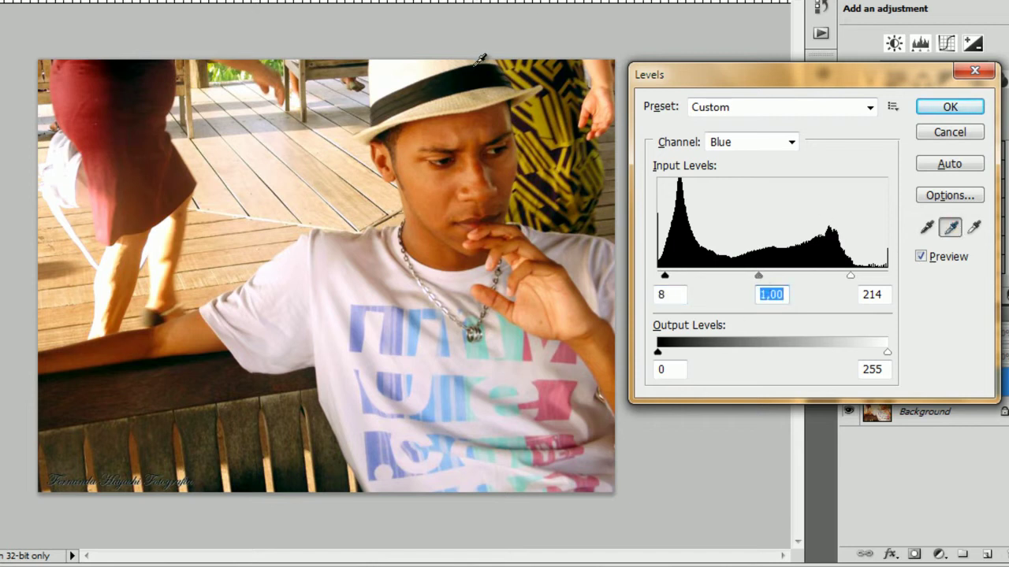
left_click(61, 164)
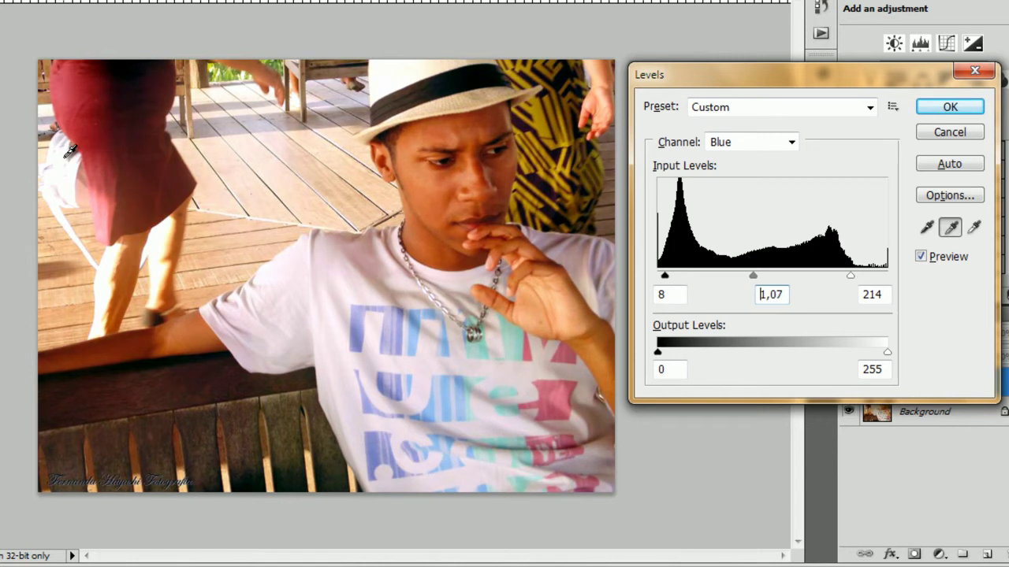
left_click(70, 149)
left_click(76, 164)
left_click(63, 152)
left_click(71, 166)
left_click(67, 171)
left_click(55, 192)
left_click(951, 107)
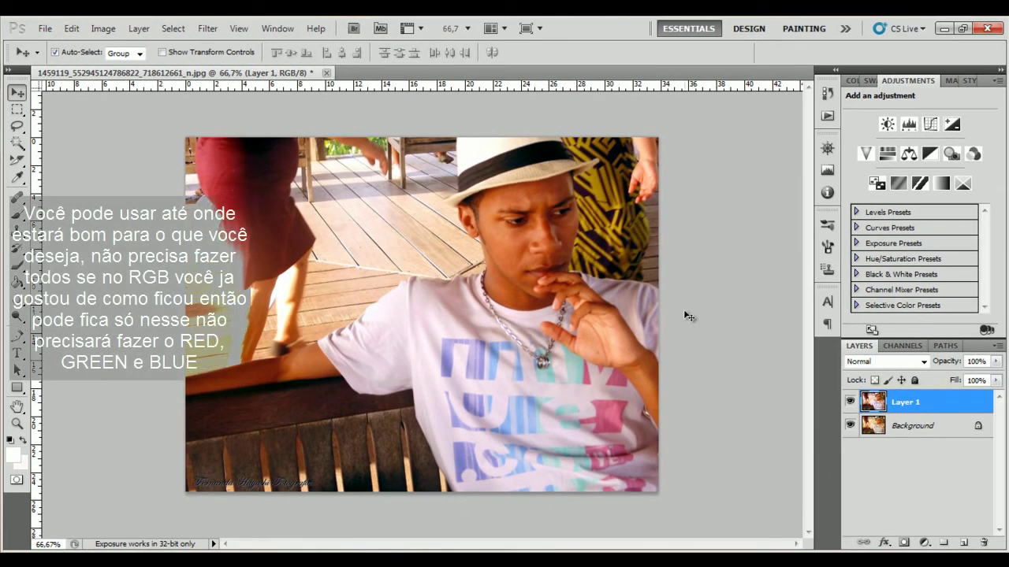
left_click(850, 402)
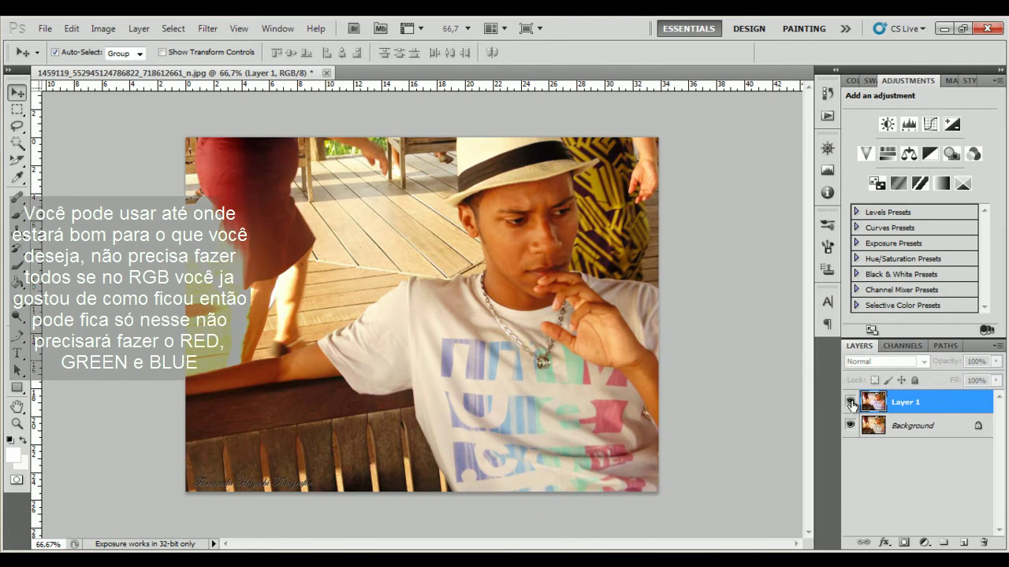
left_click(849, 402)
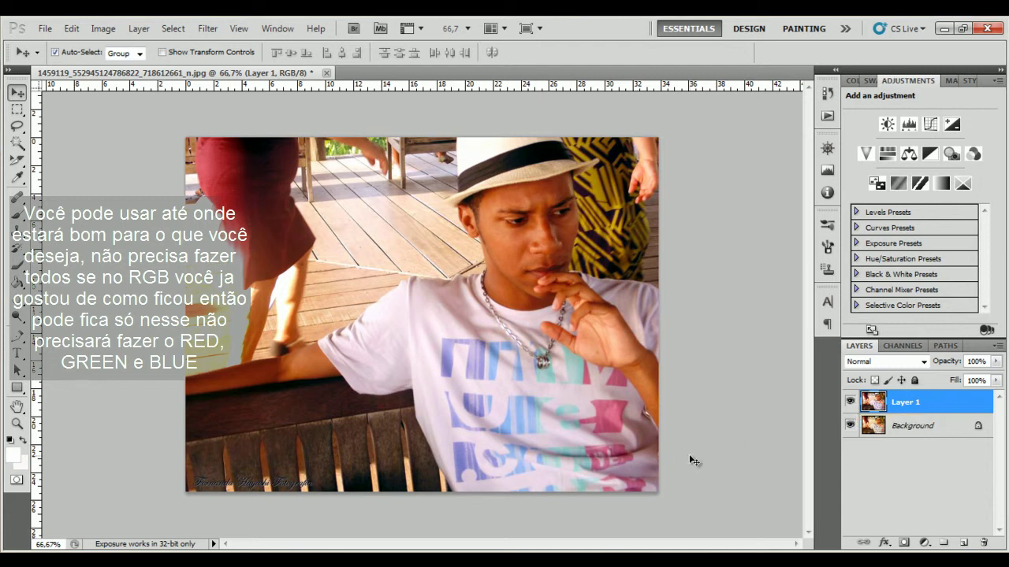
left_click(743, 235)
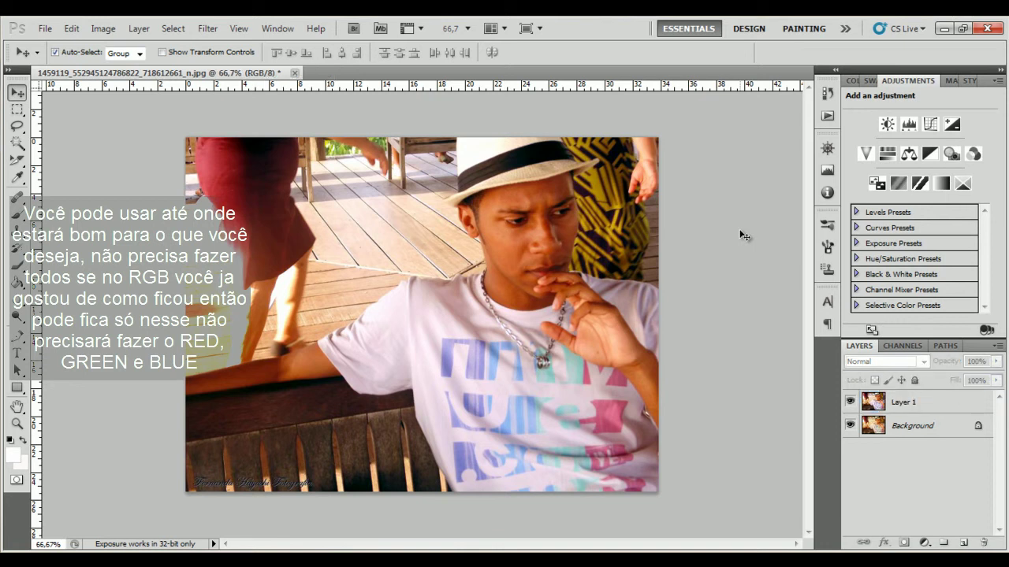
left_click(931, 408)
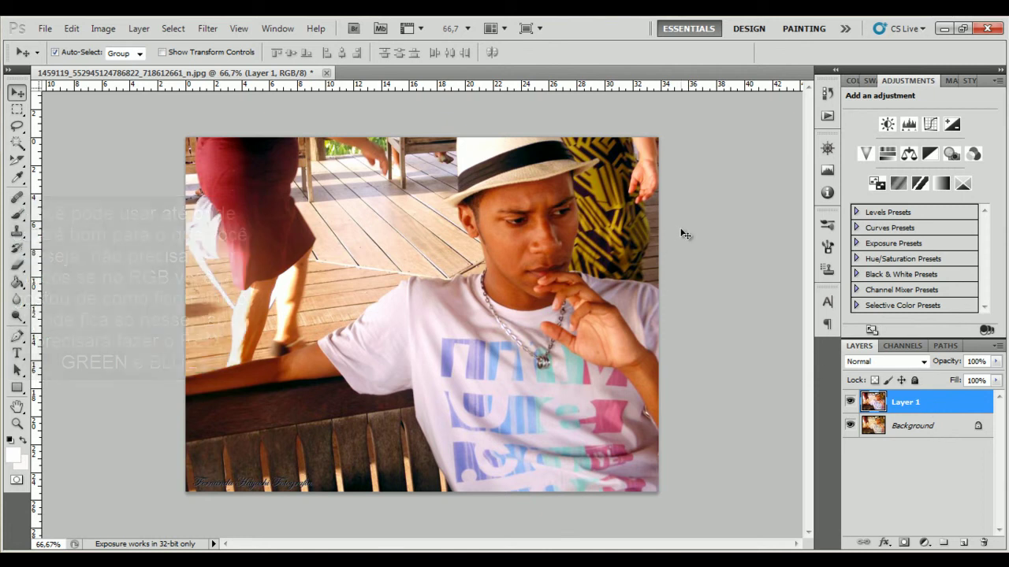
left_click(105, 30)
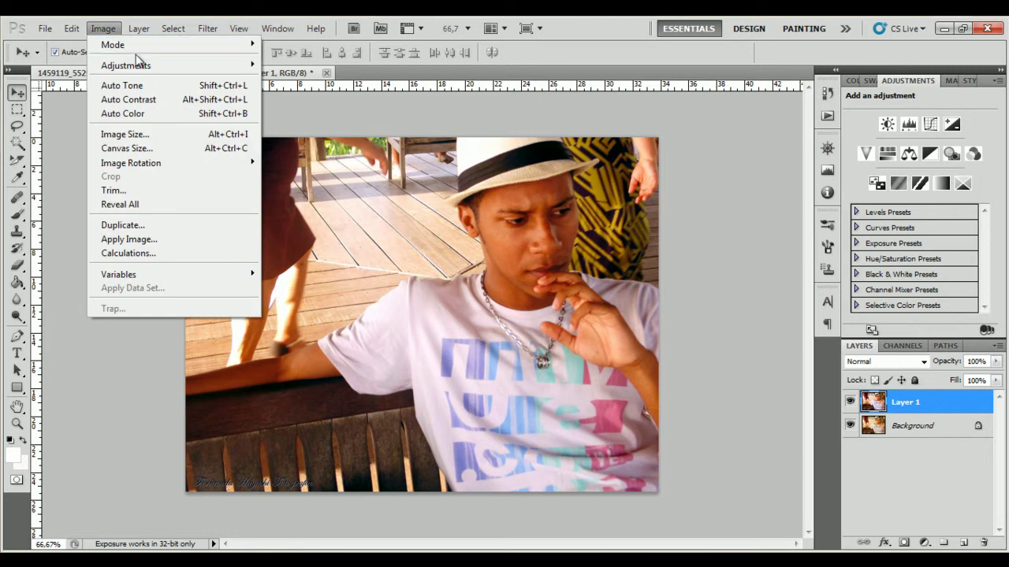
mouse_move(126, 65)
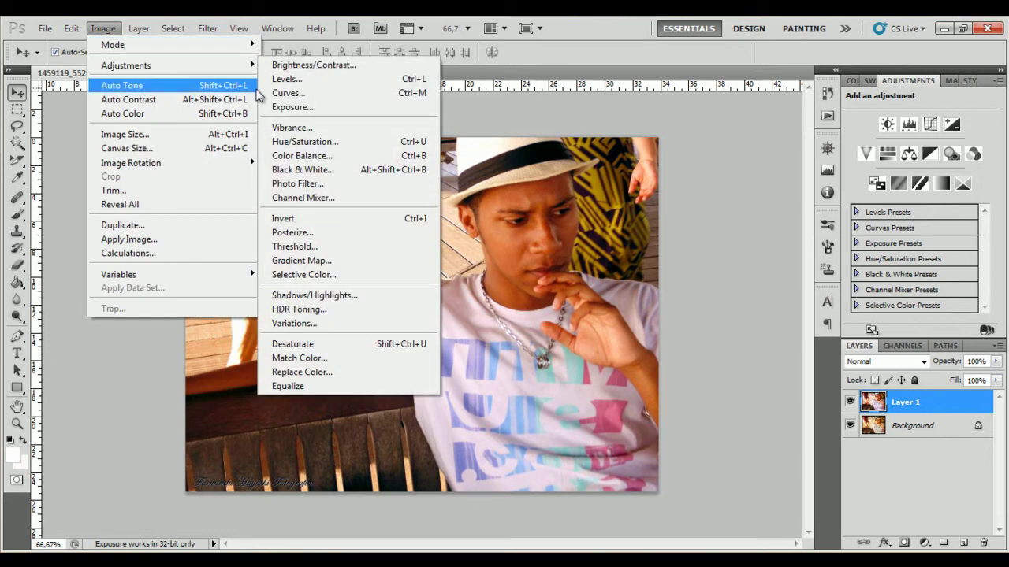
- In Curves, add shadow and highlight points, lifting input 42 to output 51
left_click(289, 92)
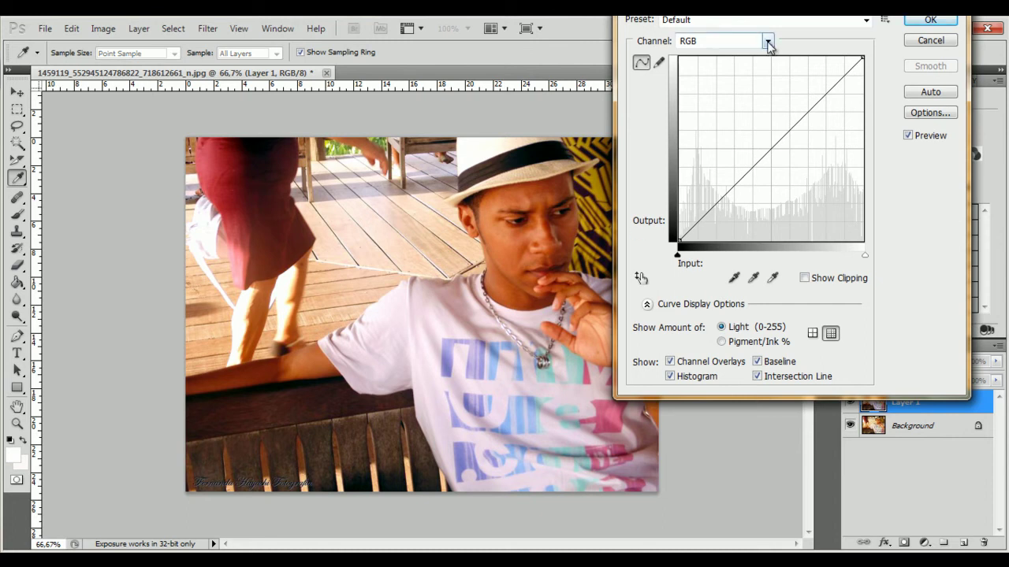
left_click(715, 213)
left_click_drag(838, 90, 826, 83)
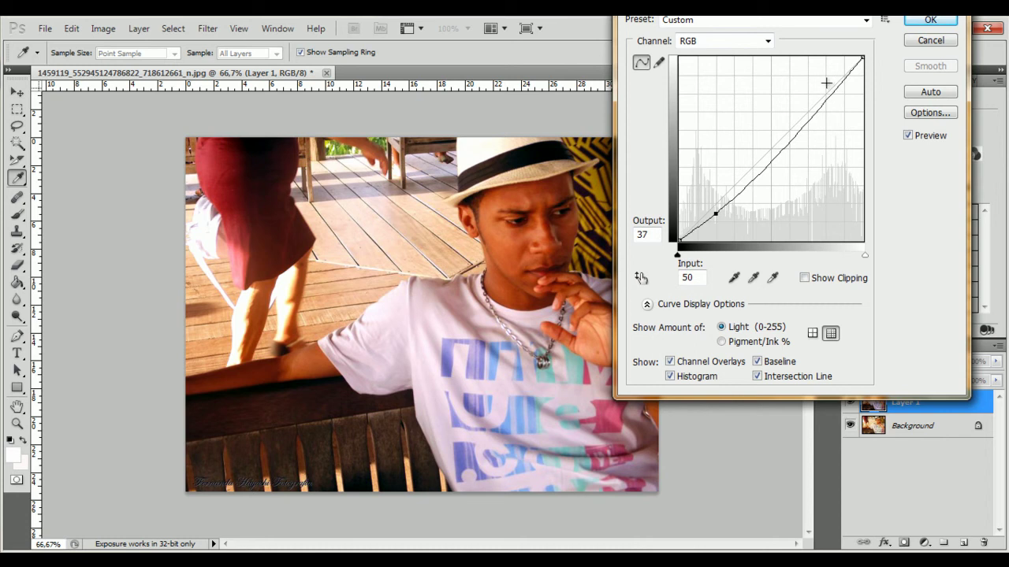
left_click_drag(826, 82, 827, 88)
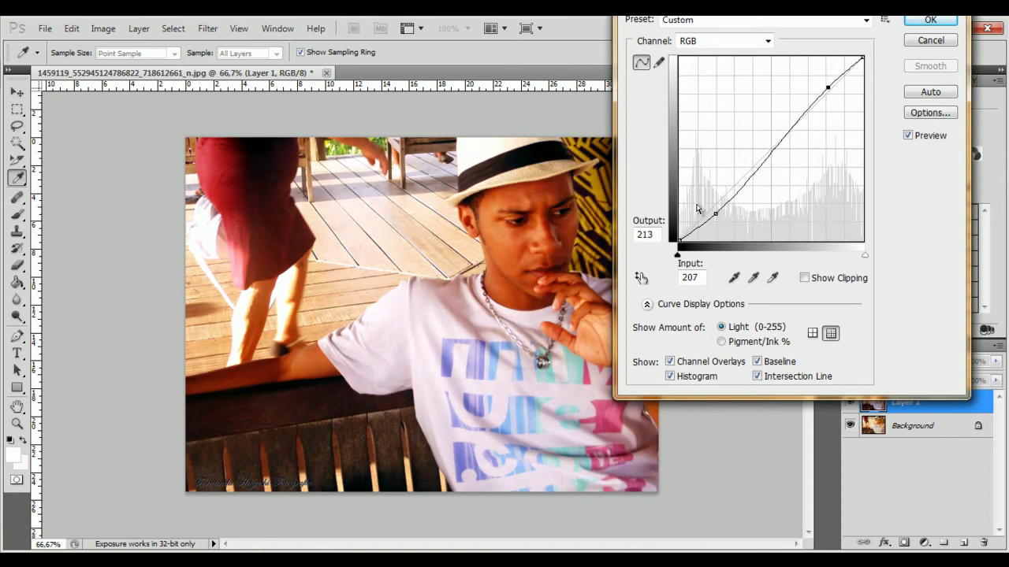
left_click_drag(715, 212, 711, 207)
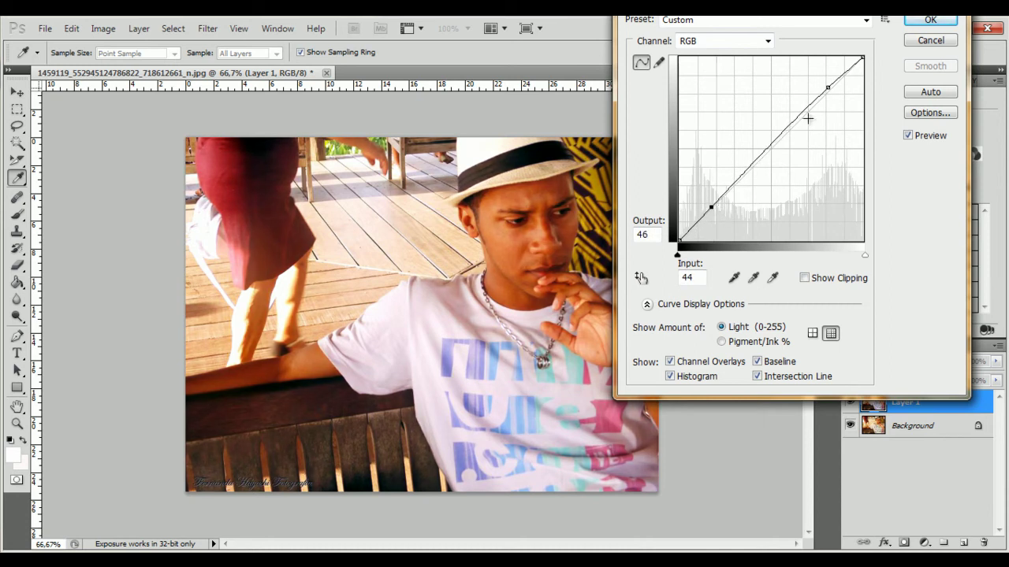
left_click_drag(825, 89, 829, 100)
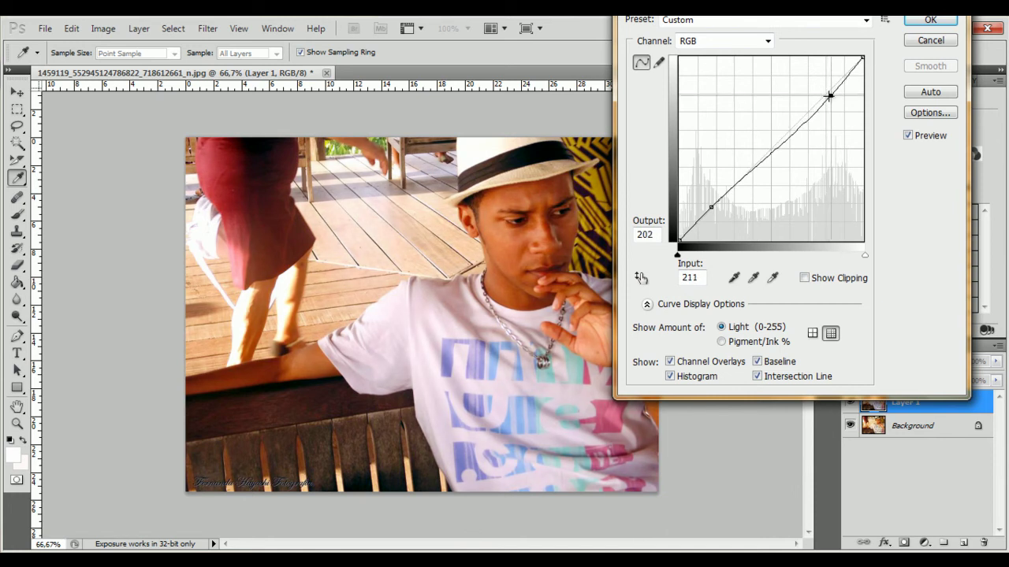
left_click(710, 207)
left_click_drag(711, 207, 710, 204)
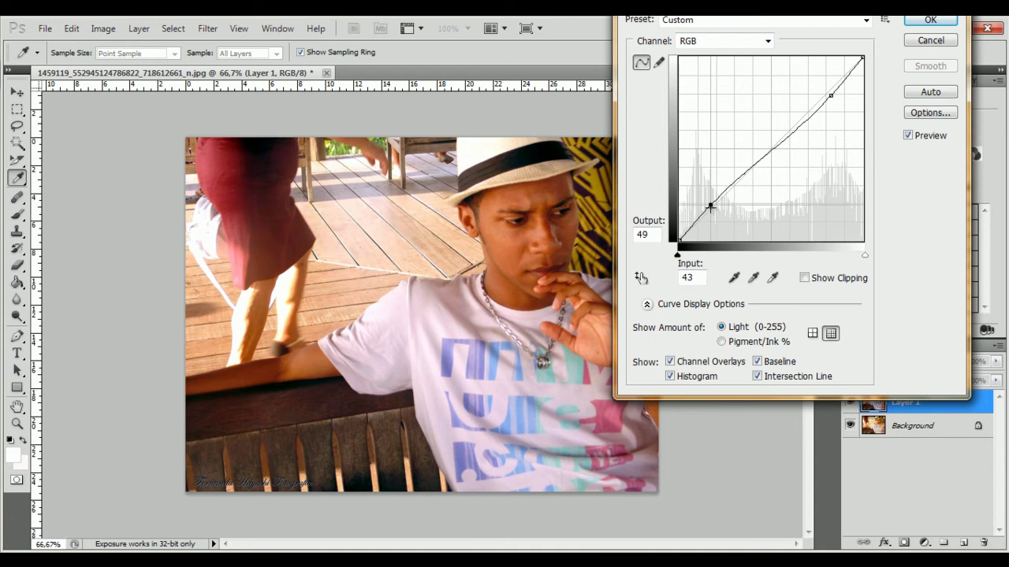
- Apply Curves, then toggle Layer 1 off and on to compare with the original
left_click(930, 22)
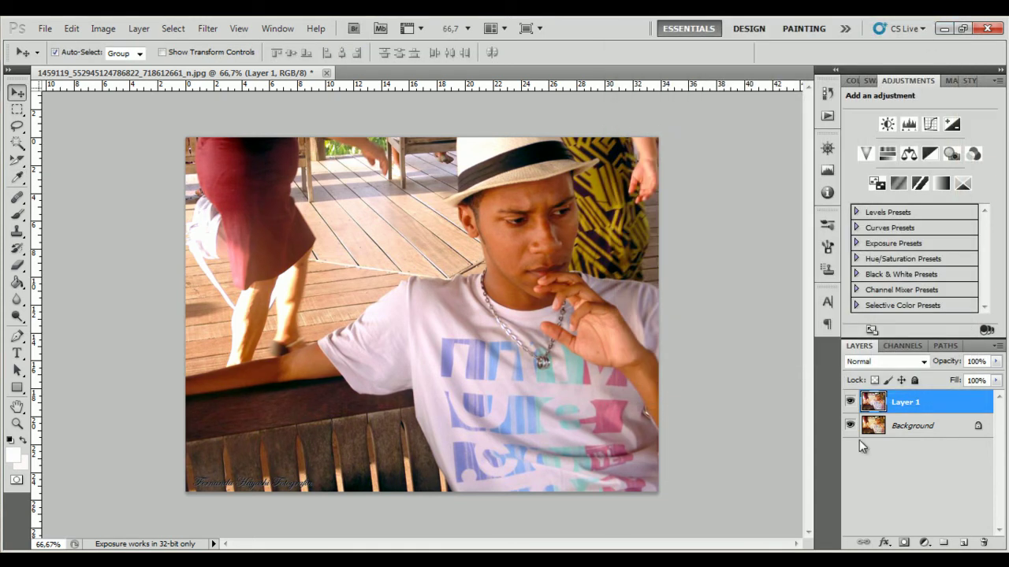
left_click(849, 403)
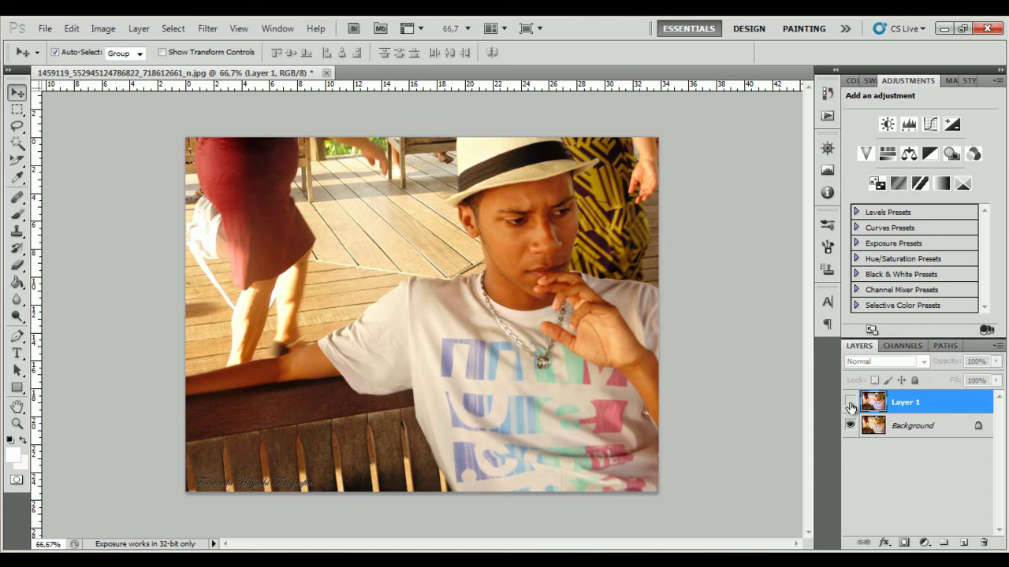
left_click(850, 403)
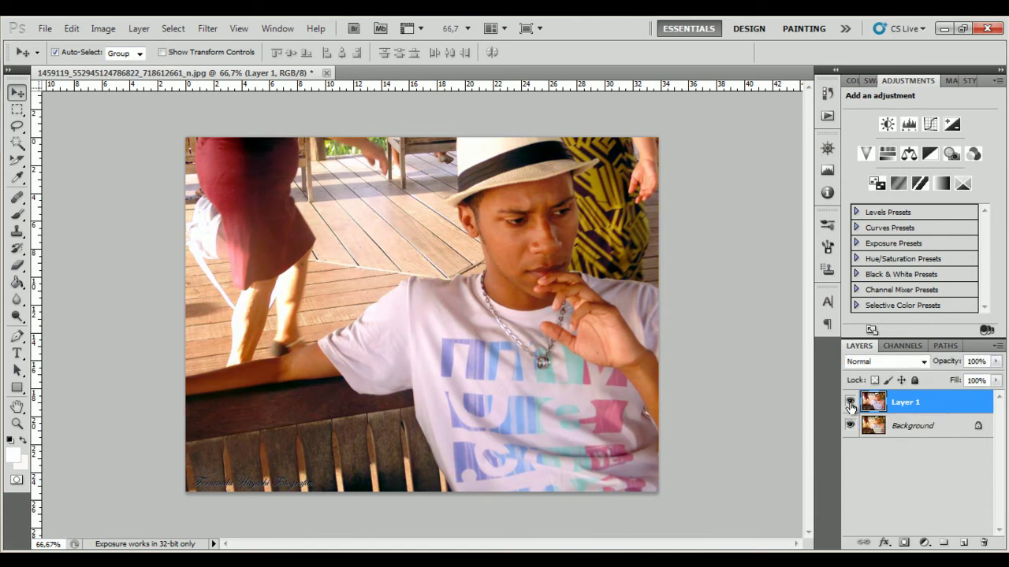